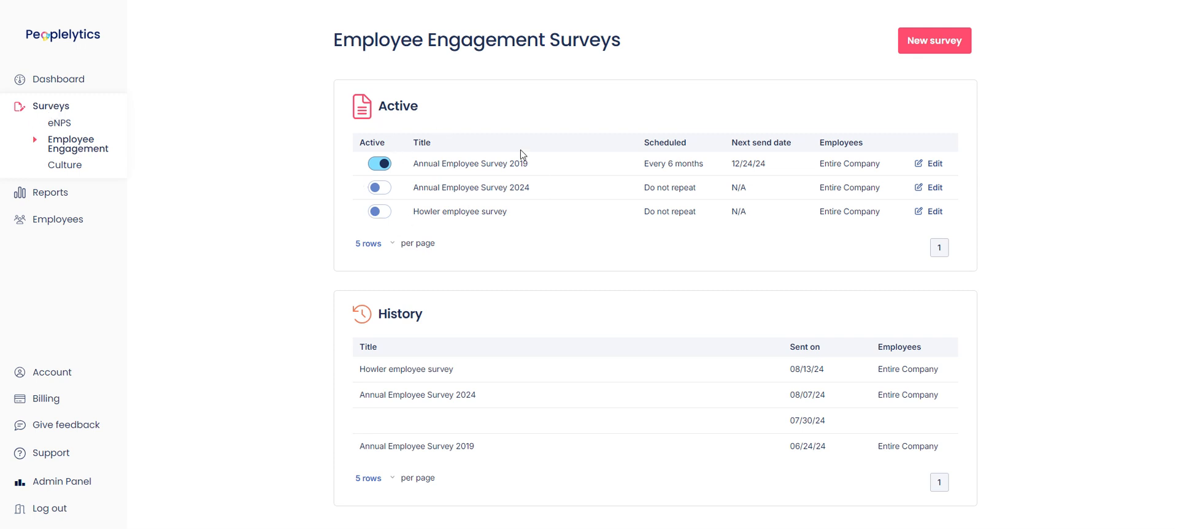
Start a new employee engagement survey and look over its preselected questions
click(937, 45)
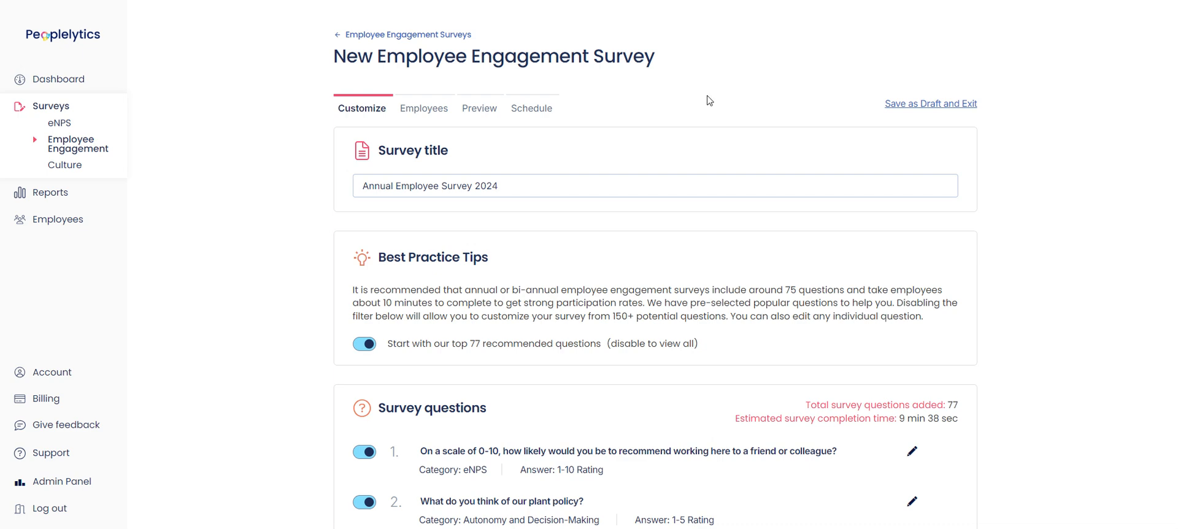
scroll(321, 232, down, 5)
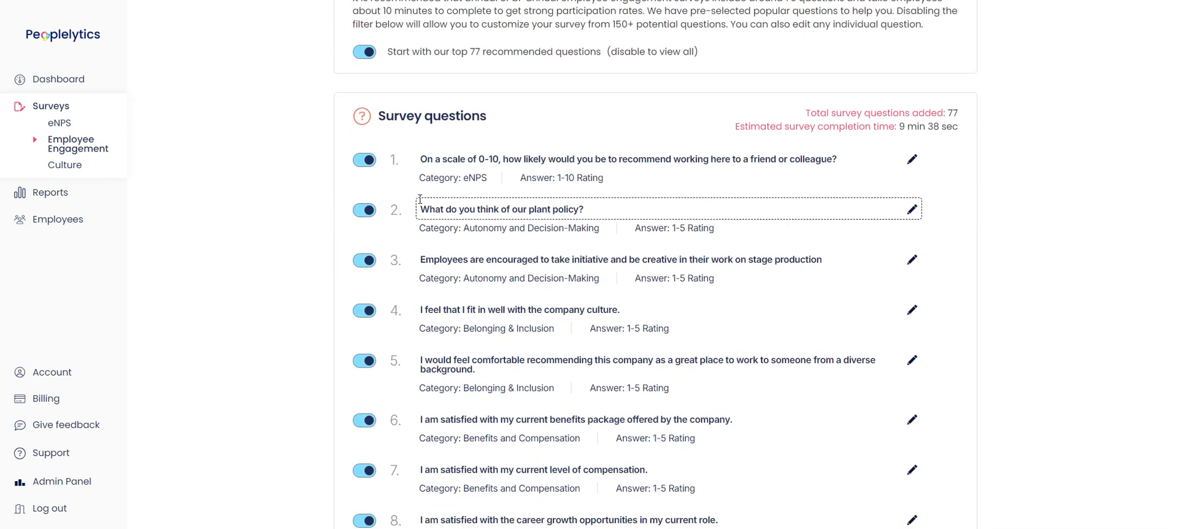
scroll(549, 300, down, 1)
scroll(550, 300, up, 2)
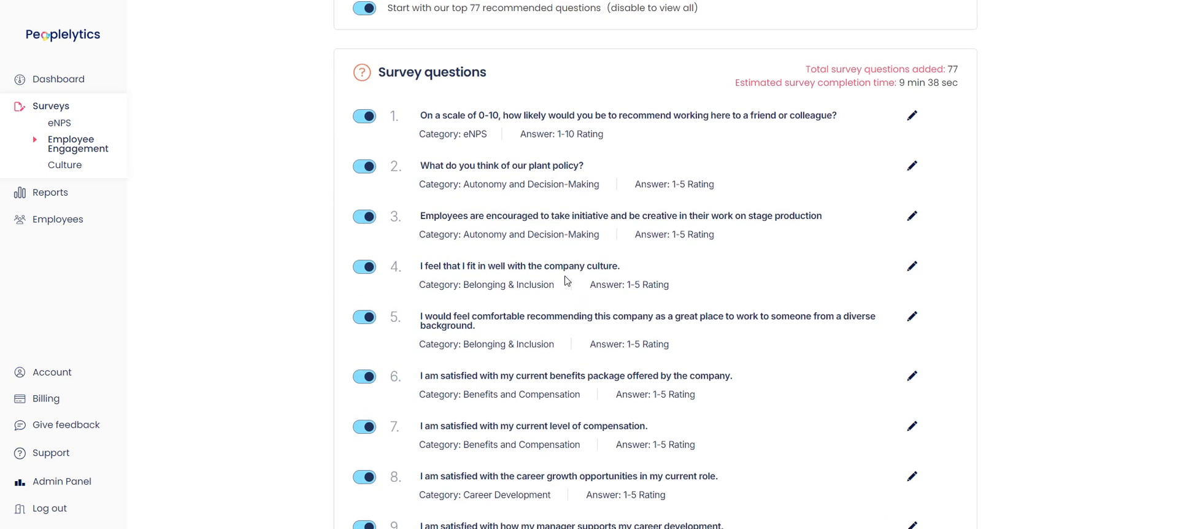
scroll(496, 263, up, 4)
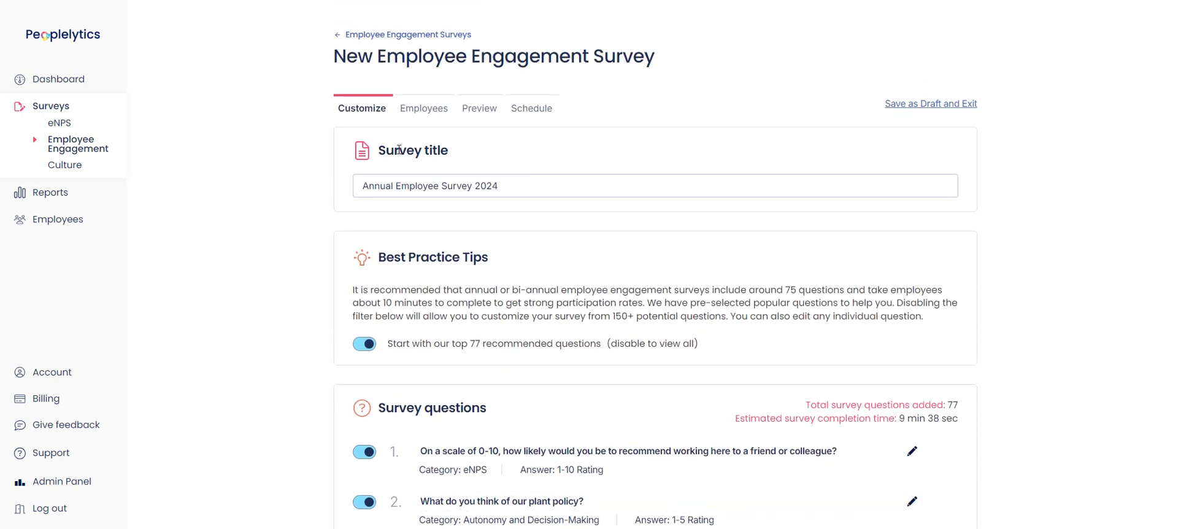
Set the survey title to "New Company Survey 2025"
click(508, 185)
drag(509, 185, 364, 188)
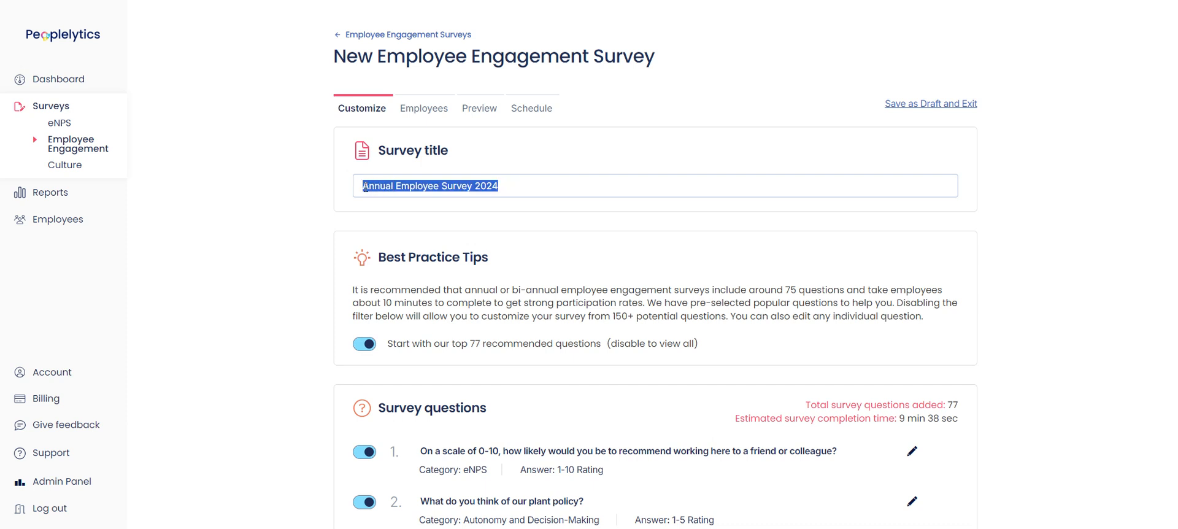
text(New Company Surv)
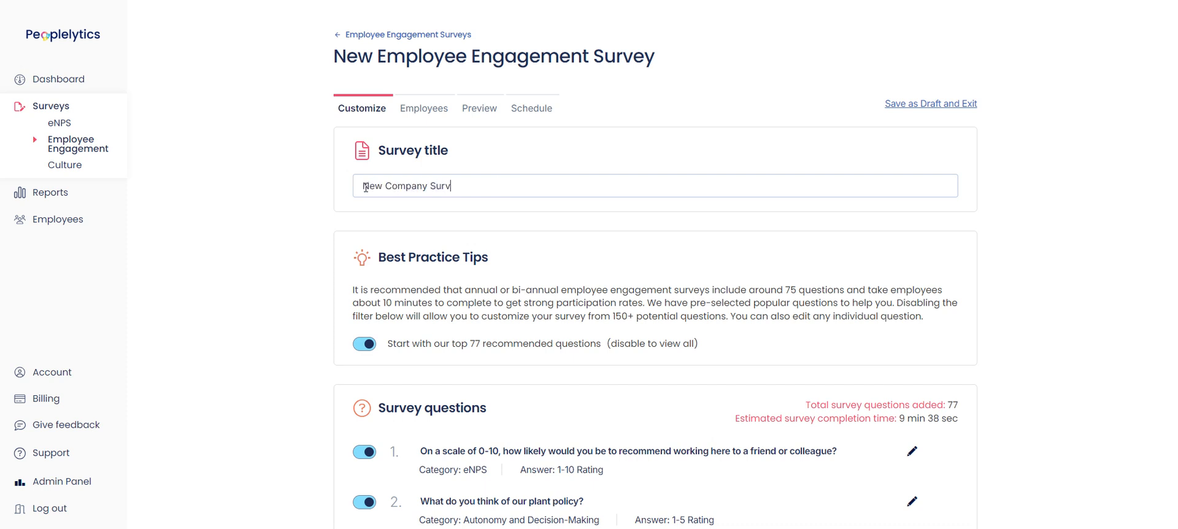
text(ey 2025)
Examine the survey's estimated completion time and the categories assigned to its questions
scroll(700, 145, down, 1)
scroll(701, 145, down, 1)
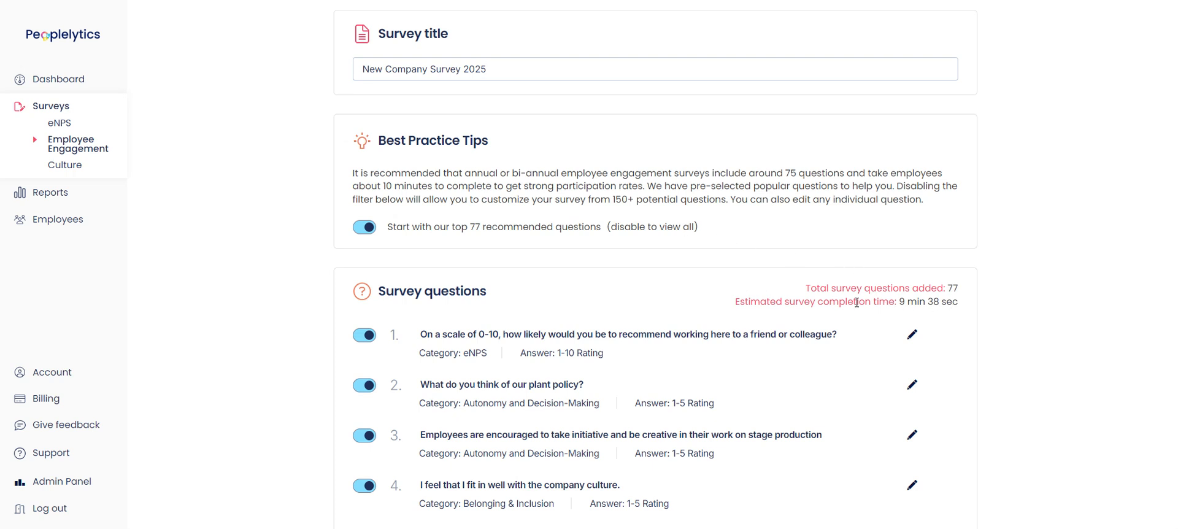
drag(740, 302, 973, 307)
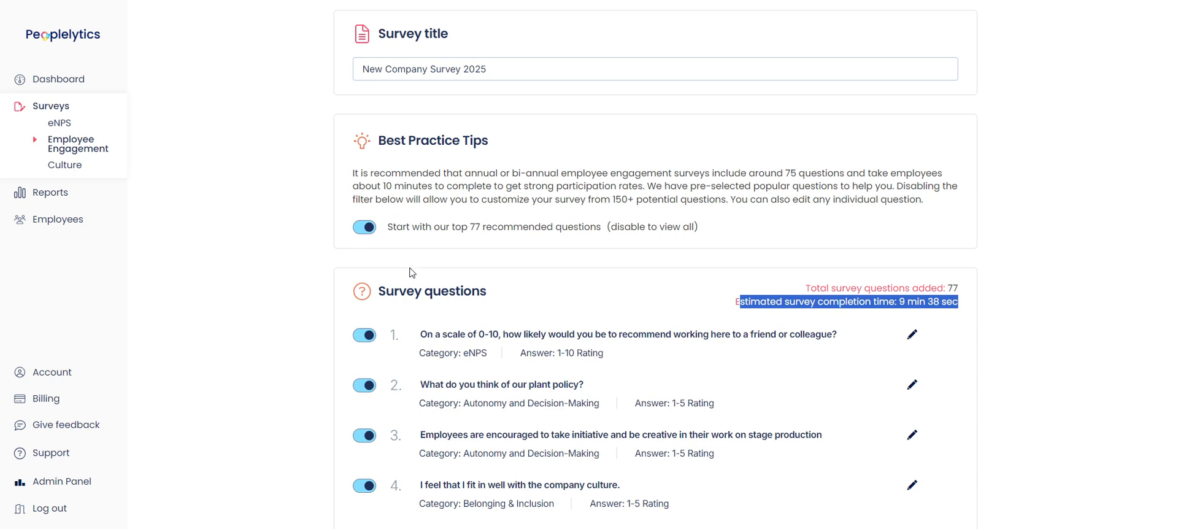
scroll(440, 271, down, 3)
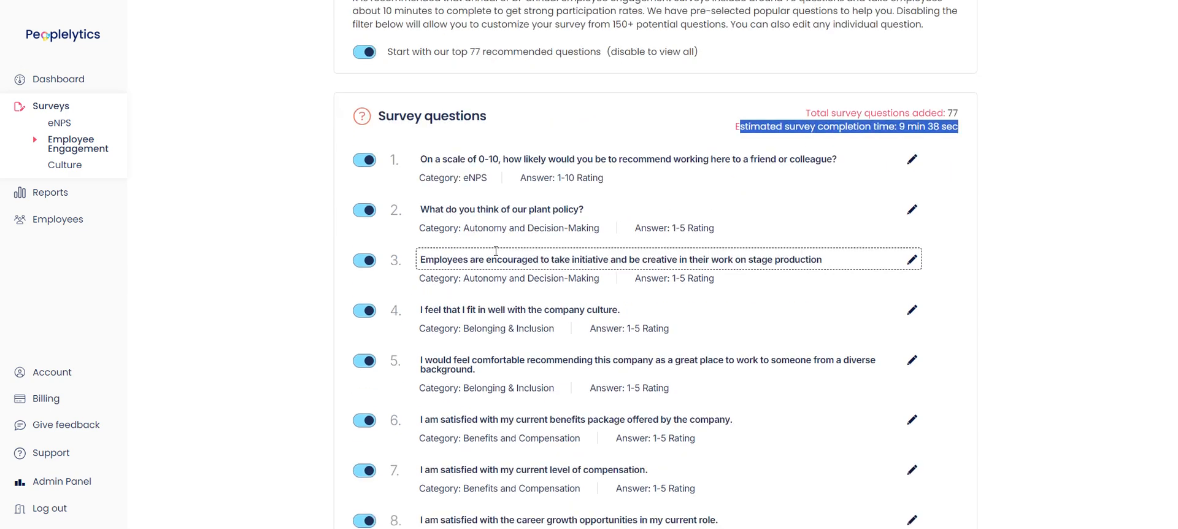
drag(482, 227, 546, 230)
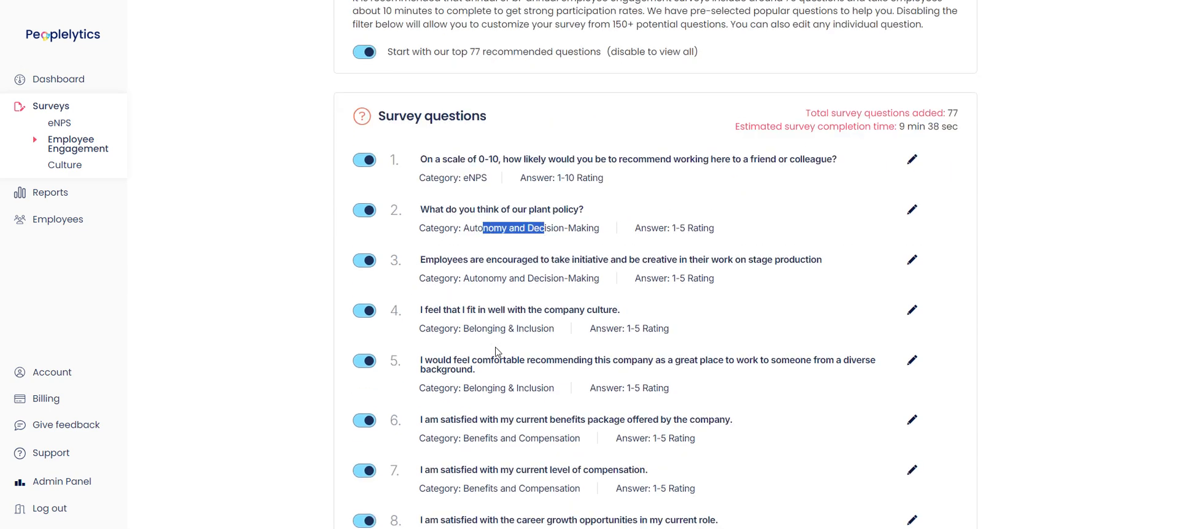
click(496, 387)
drag(496, 387, 554, 387)
scroll(553, 388, down, 3)
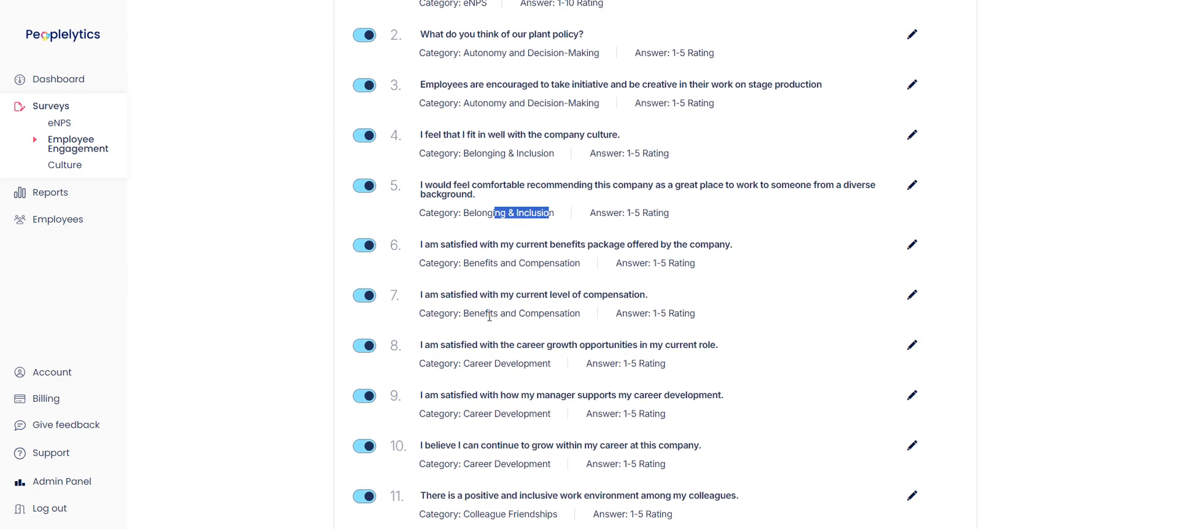
drag(490, 313, 528, 311)
scroll(491, 324, up, 5)
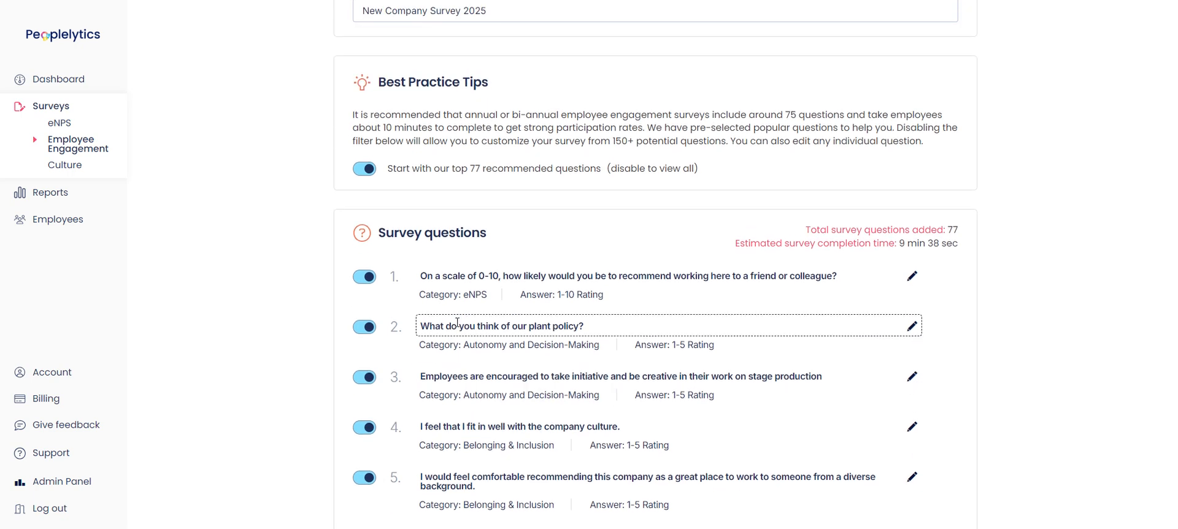
scroll(458, 322, up, 1)
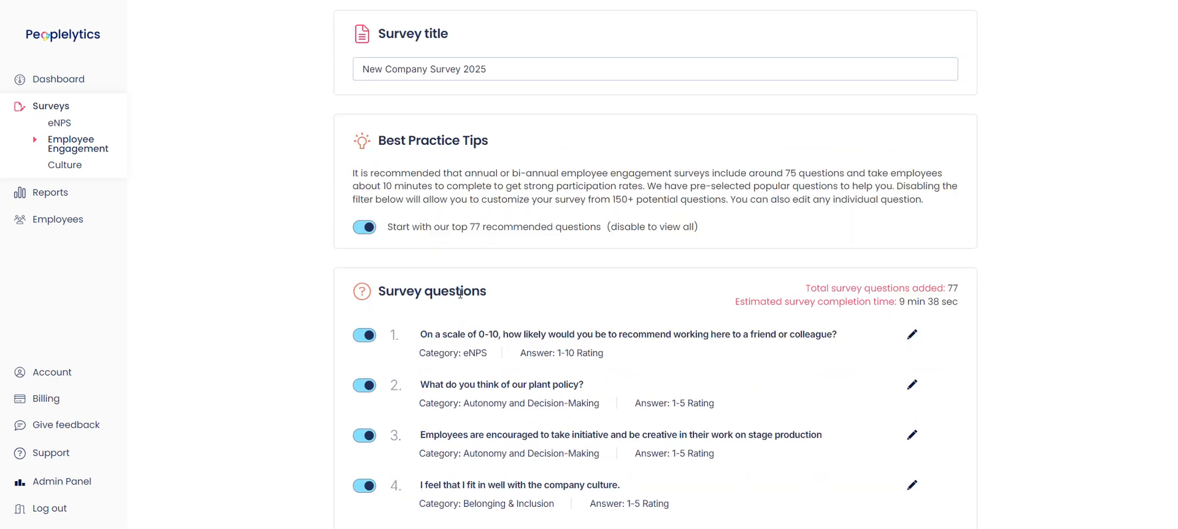
Disable the top 77 recommended questions filter to browse all potential questions, and re-enable it
click(368, 228)
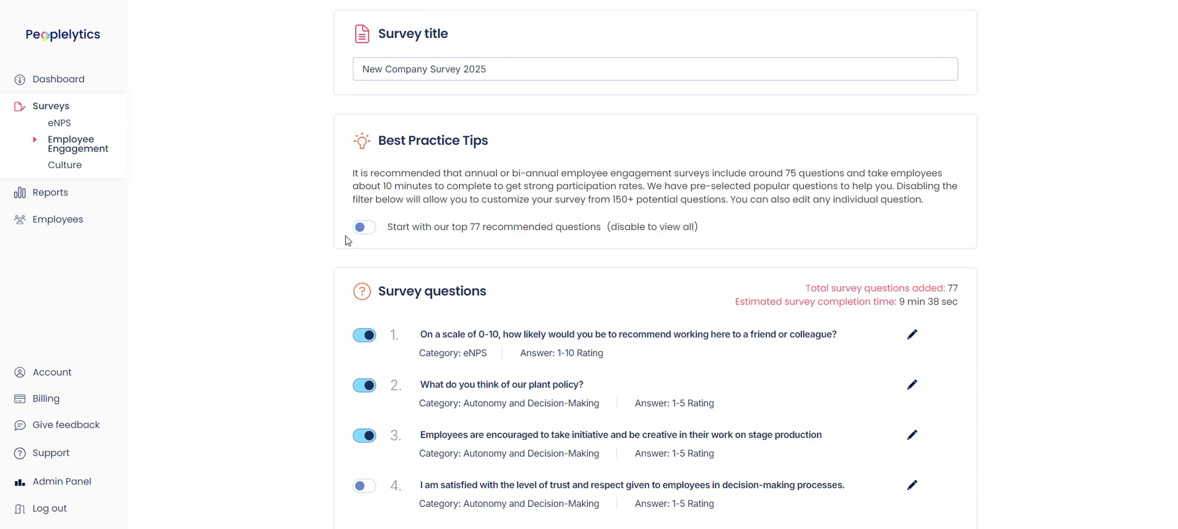
scroll(347, 240, down, 2)
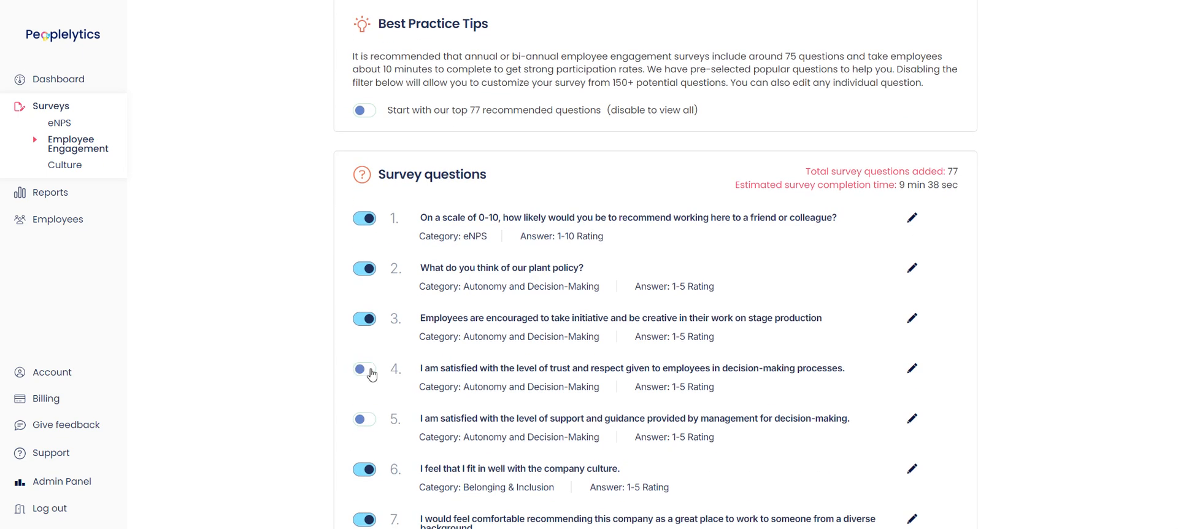
scroll(371, 378, down, 2)
scroll(375, 286, down, 2)
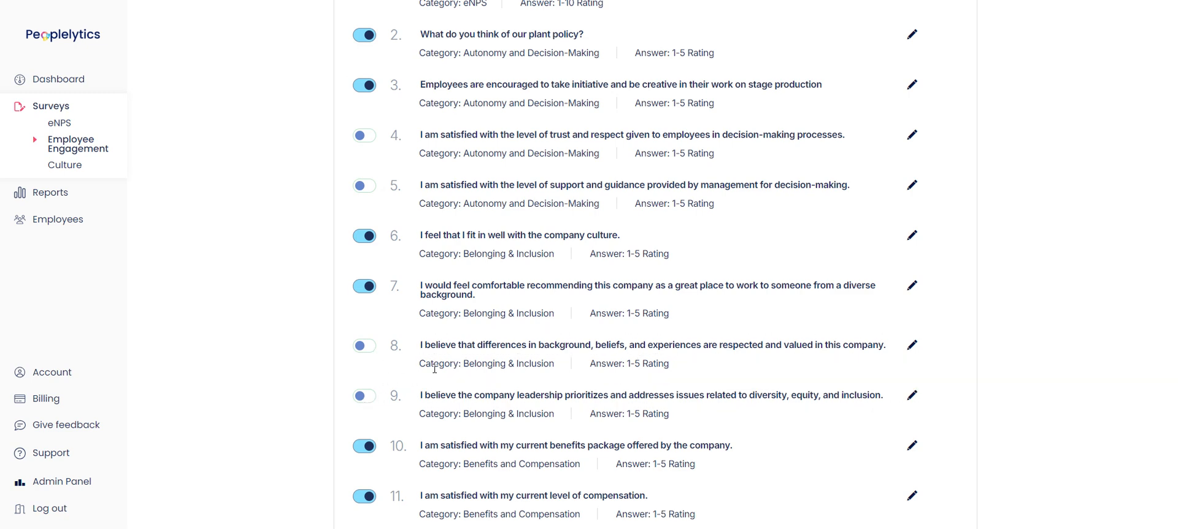
scroll(433, 367, up, 2)
scroll(433, 367, up, 3)
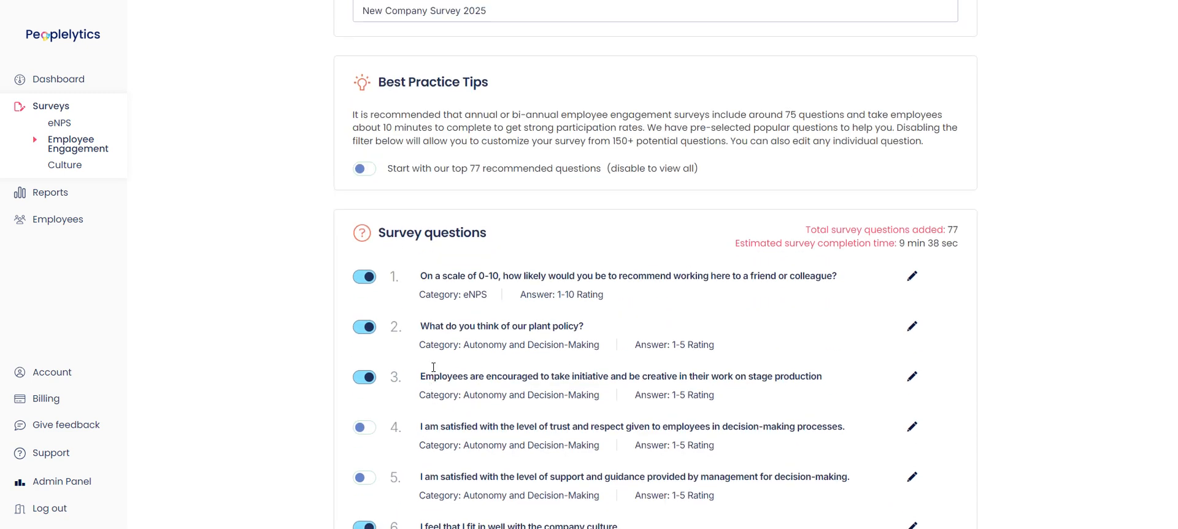
click(364, 172)
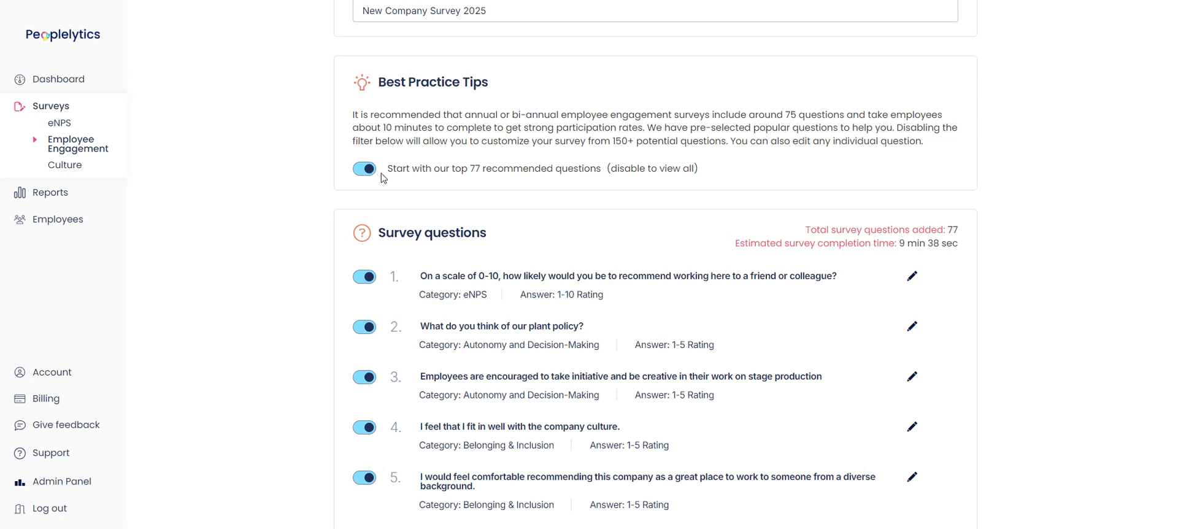
Reword survey question 2 as "I am satisfied with the amount of pizza in the office."
scroll(361, 199, down, 1)
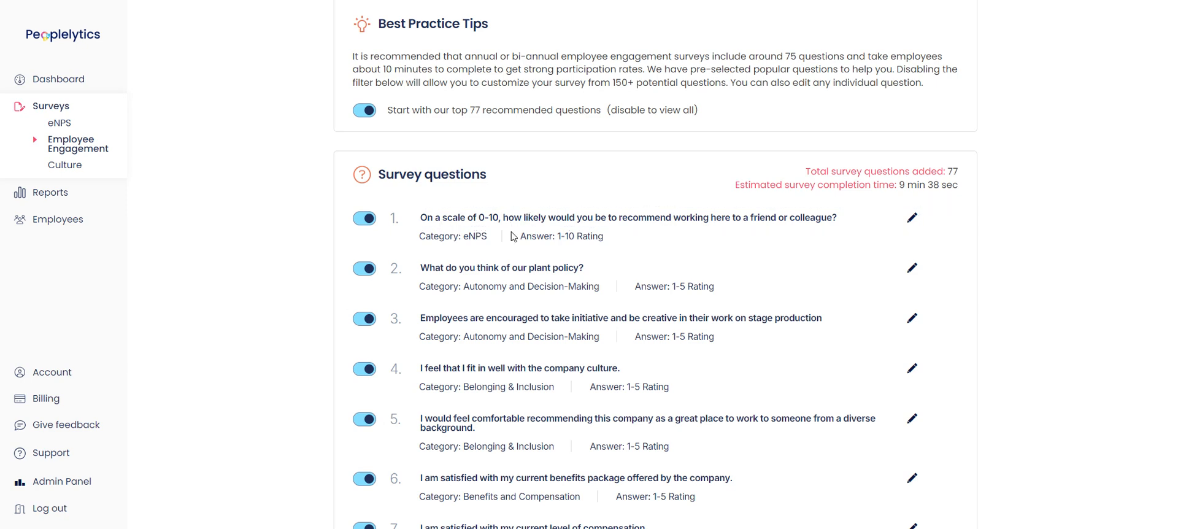
scroll(478, 300, down, 2)
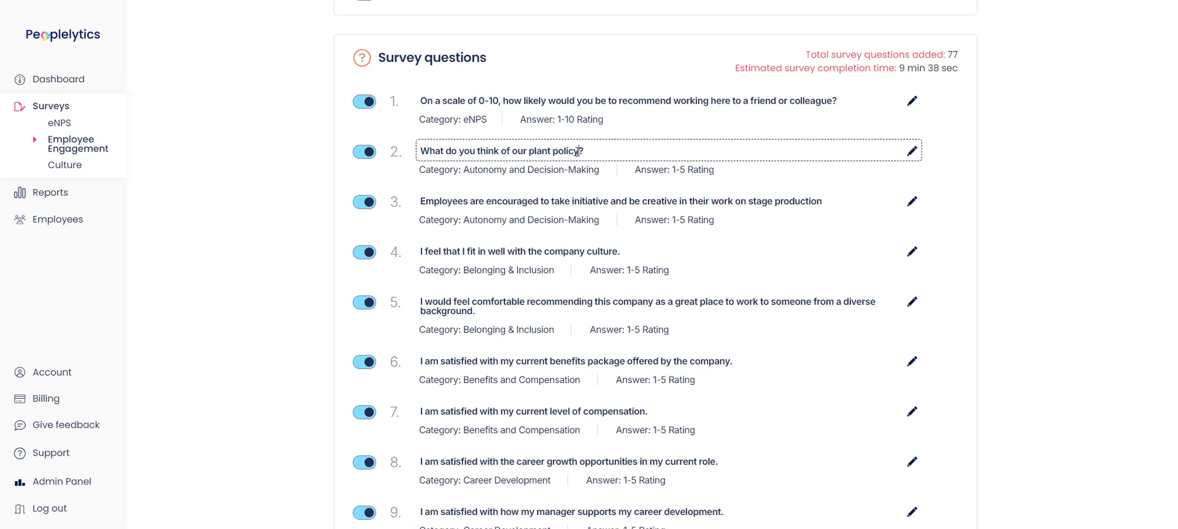
click(602, 152)
key(ctrl+a)
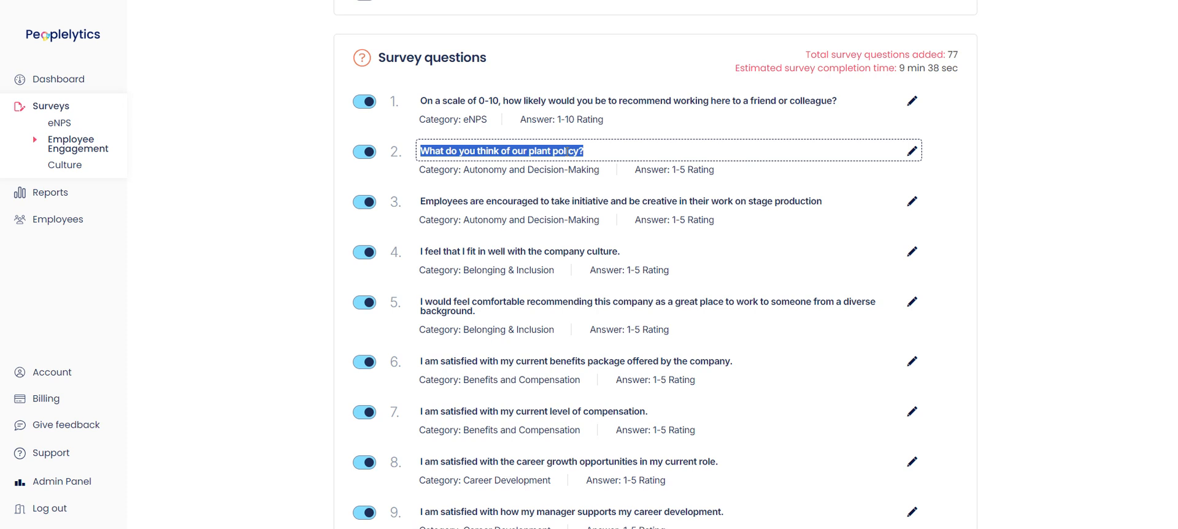
text(I am satisfied with t)
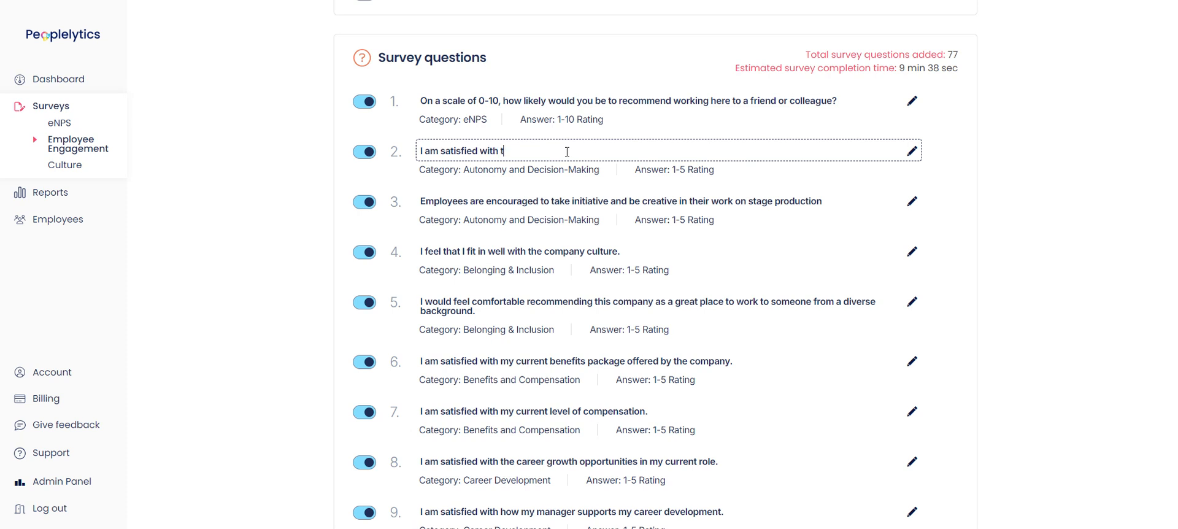
text(he amount of pizza in the office.)
click(999, 166)
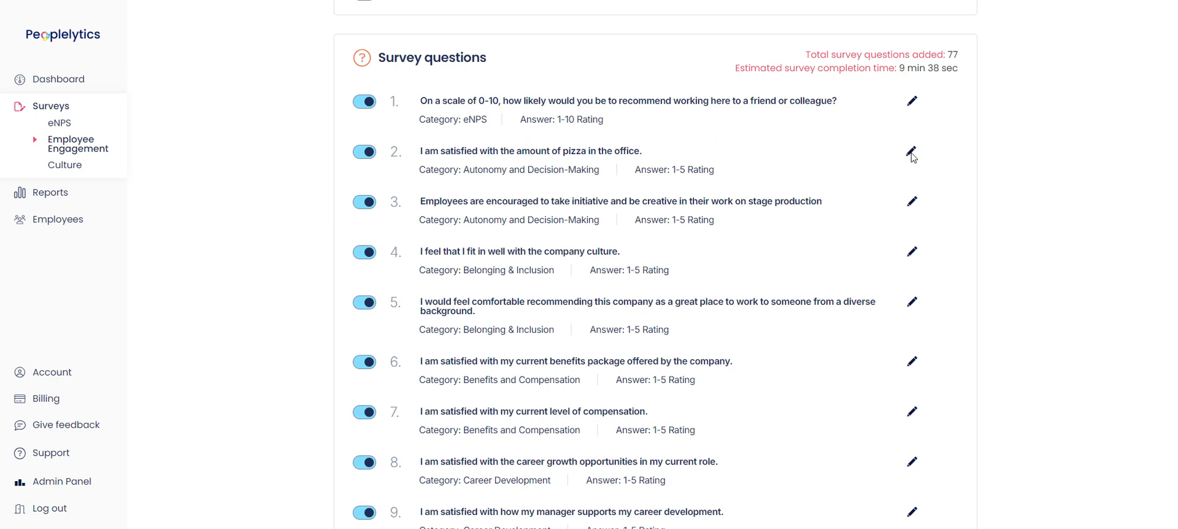
Review the remaining survey questions and the subject and body text of the survey email
scroll(693, 233, down, 10)
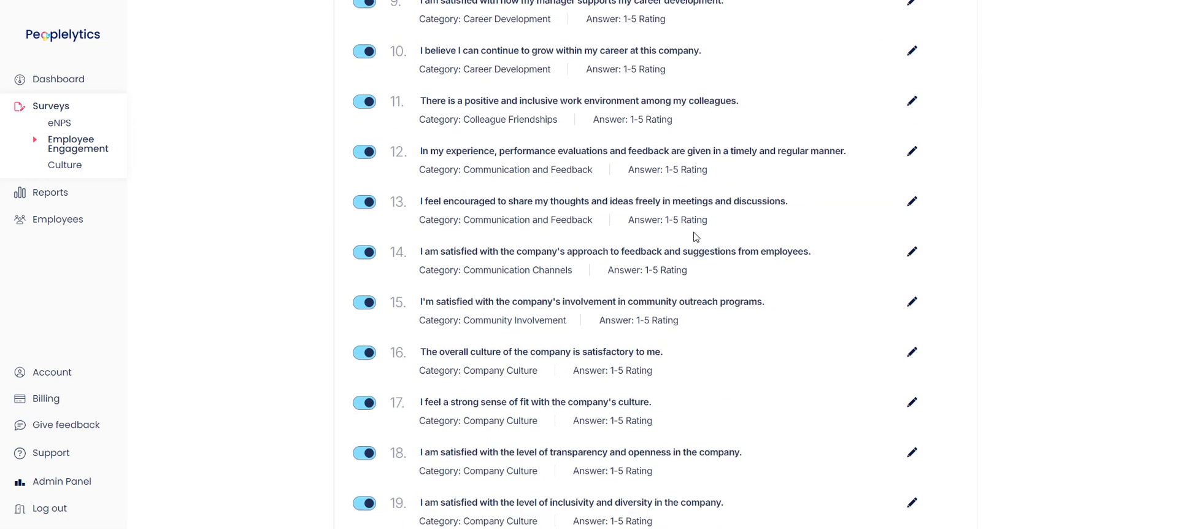
scroll(656, 209, down, 15)
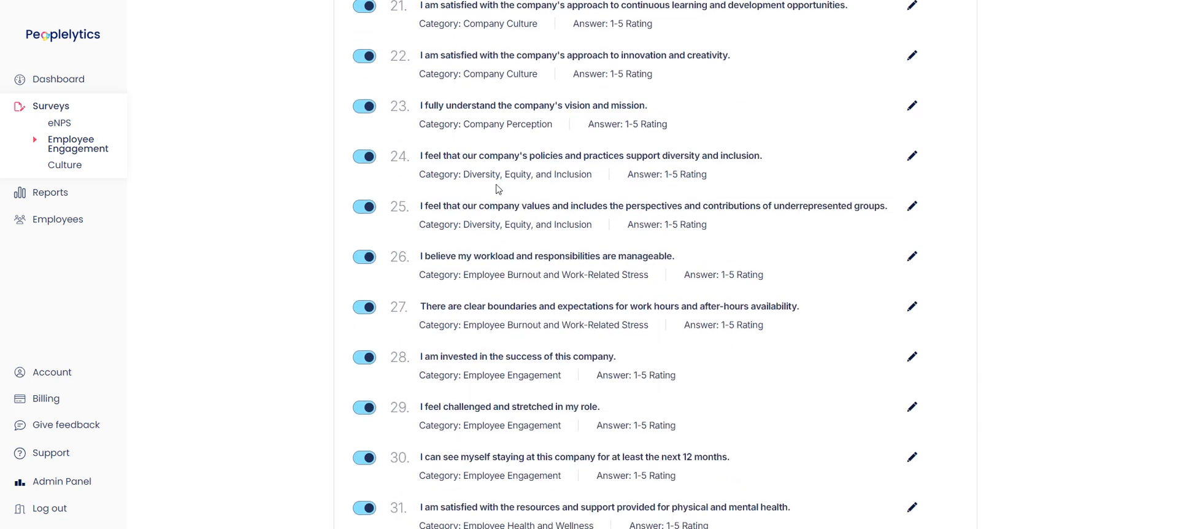
scroll(491, 230, down, 1)
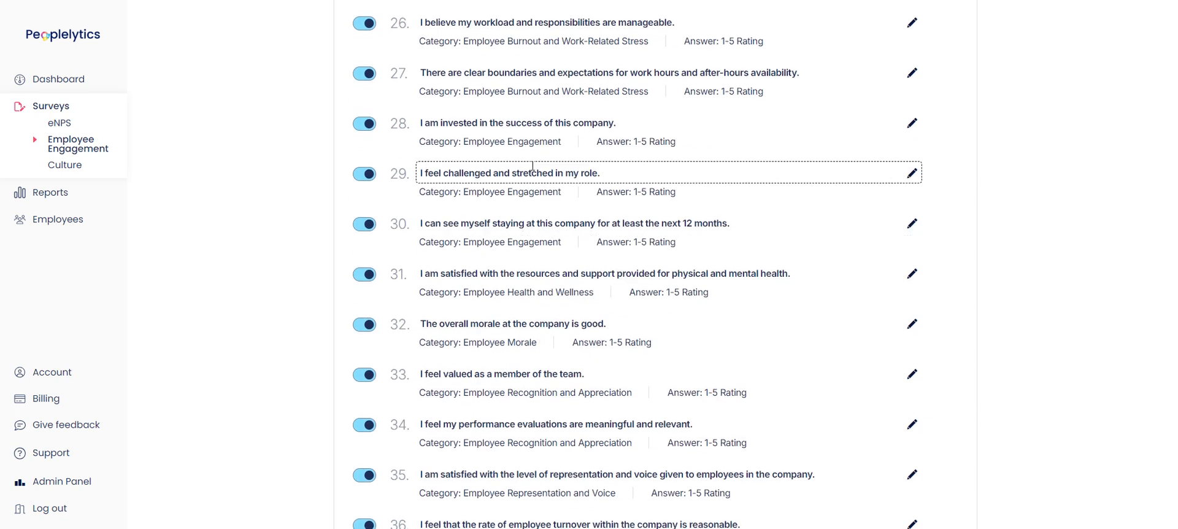
scroll(583, 242, down, 5)
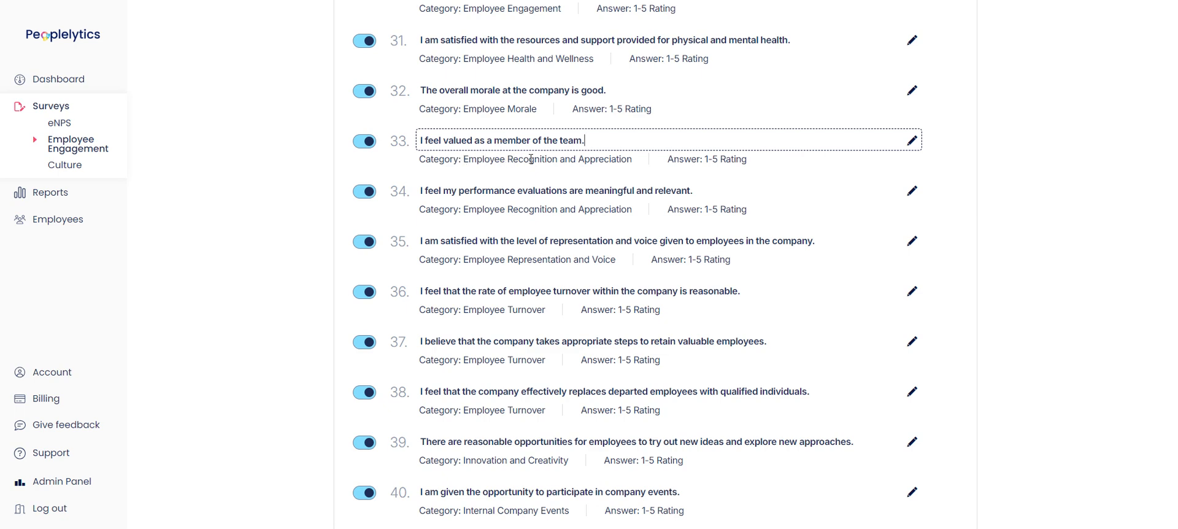
scroll(588, 174, down, 20)
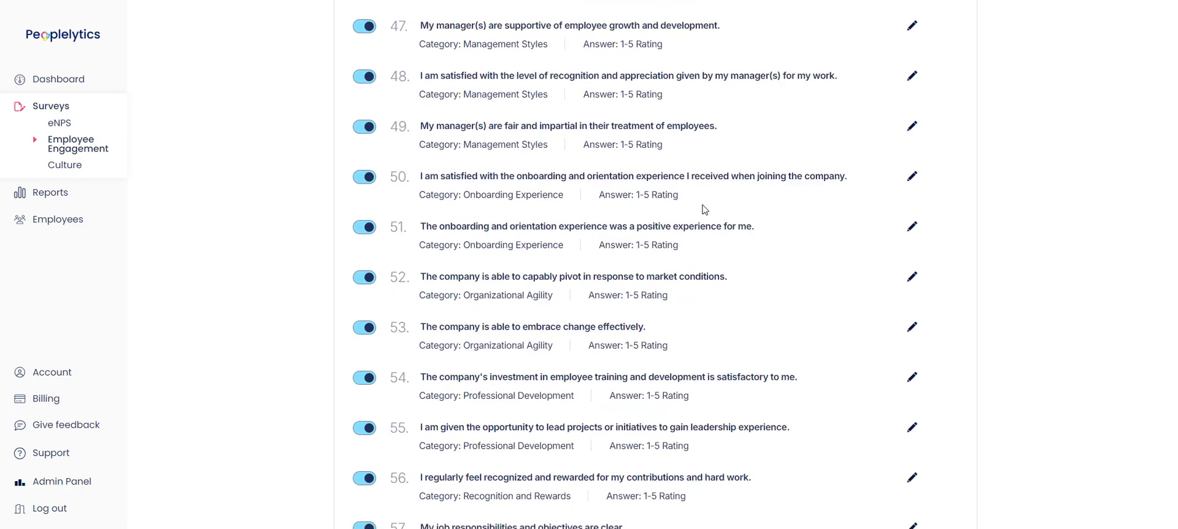
scroll(704, 205, down, 15)
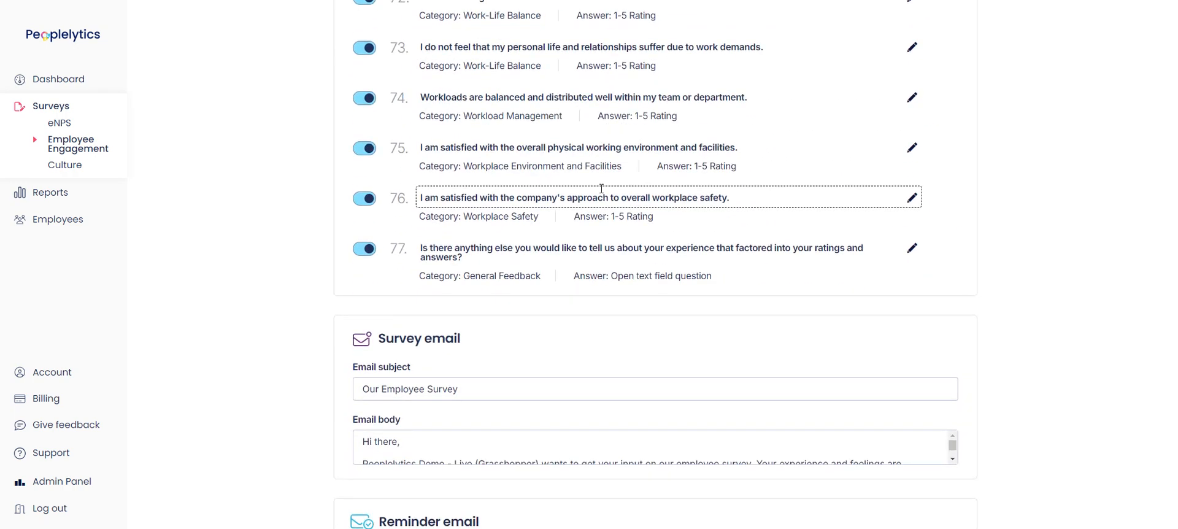
scroll(553, 208, down, 3)
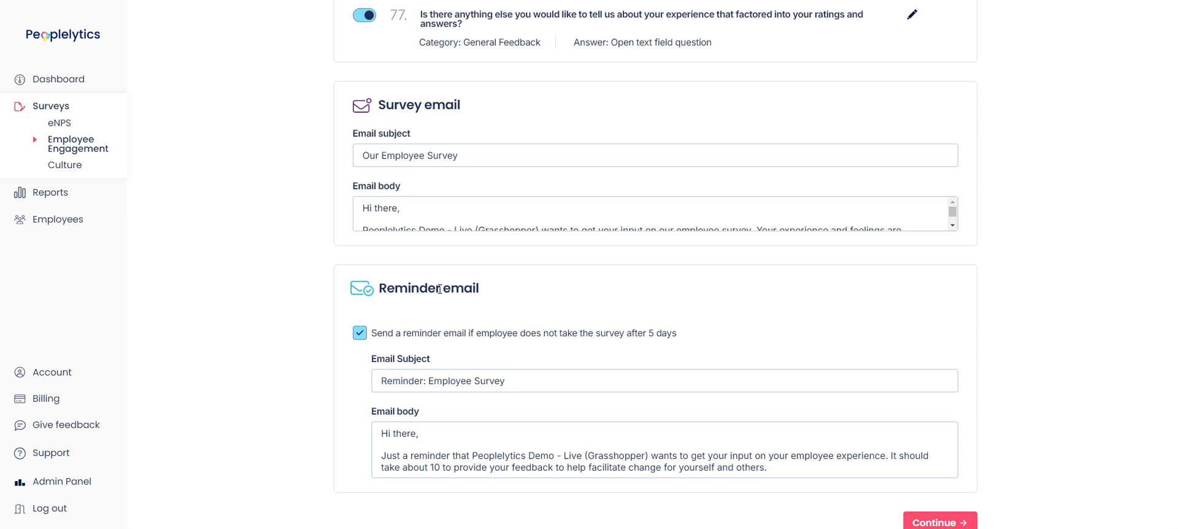
drag(379, 156, 408, 155)
drag(399, 210, 459, 254)
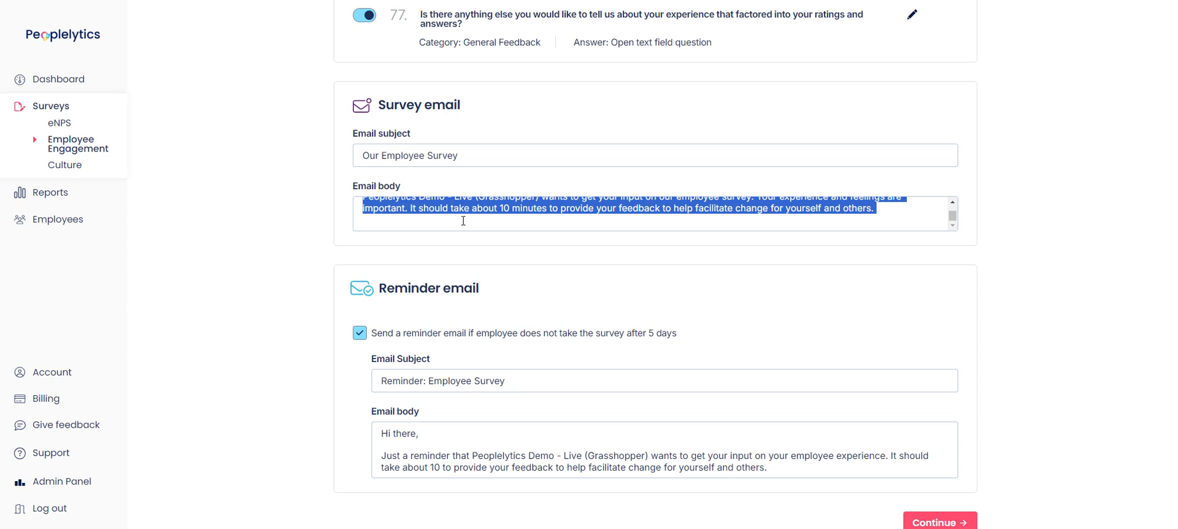
click(464, 221)
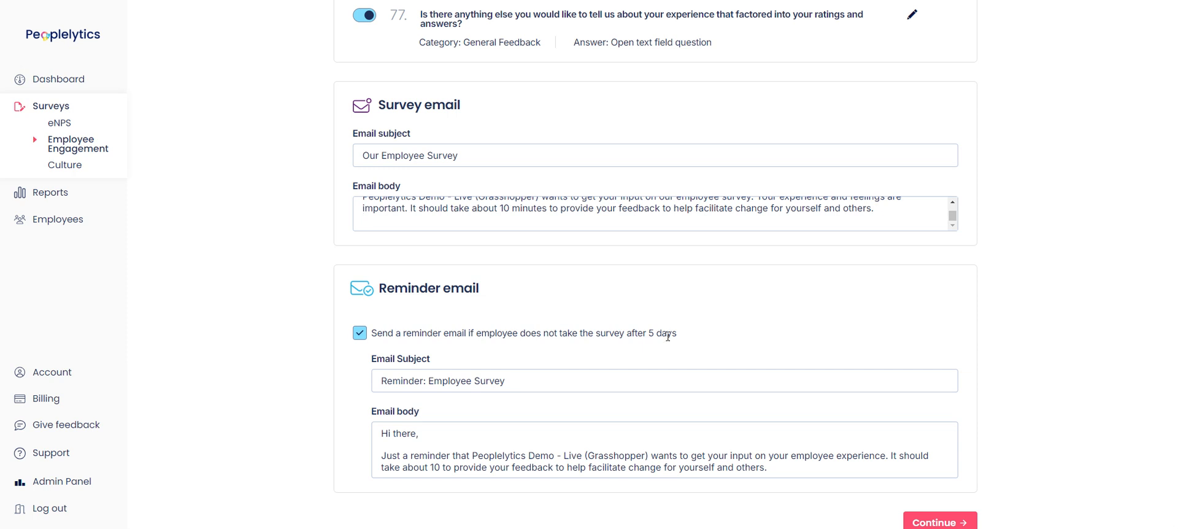
Turn off the 5-day reminder email, and in the employee selection stage choose to always send the survey to all employees
click(360, 333)
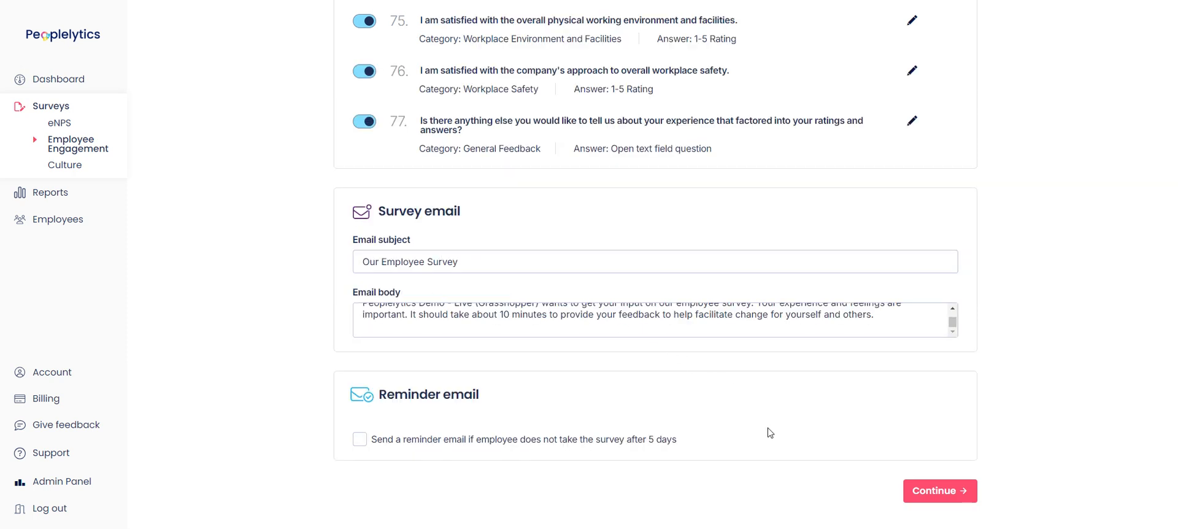
click(929, 492)
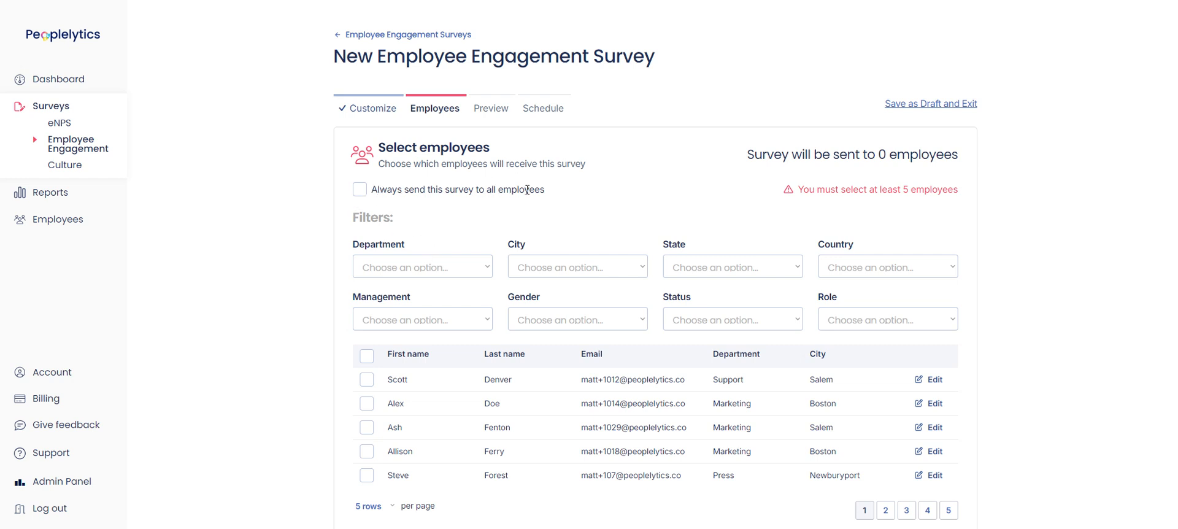
click(360, 190)
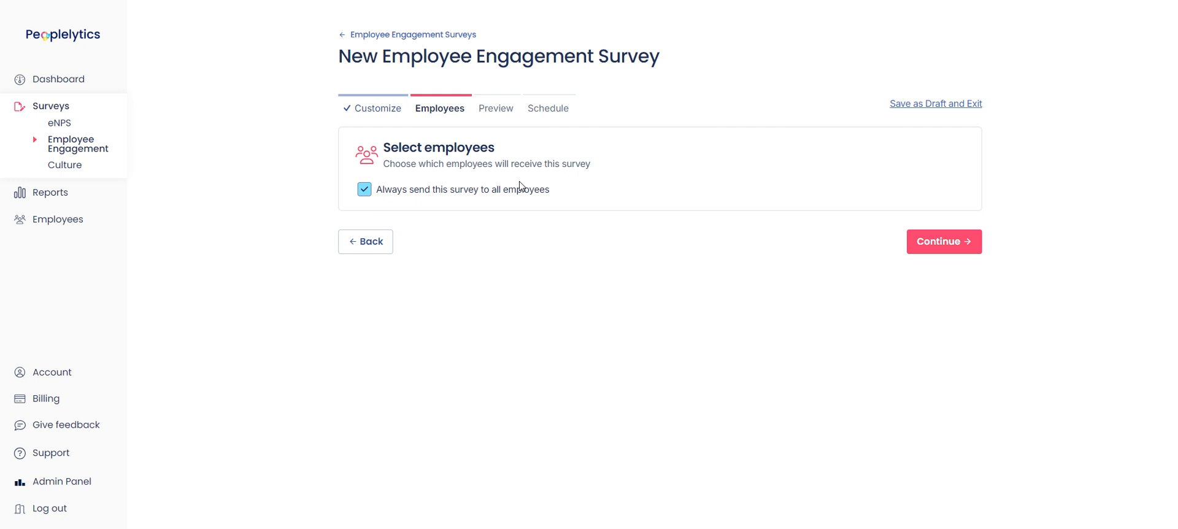
Turn off sending to all employees and filter the employee list by the Marketing department, switch to Engineering, and return to Marketing
click(364, 190)
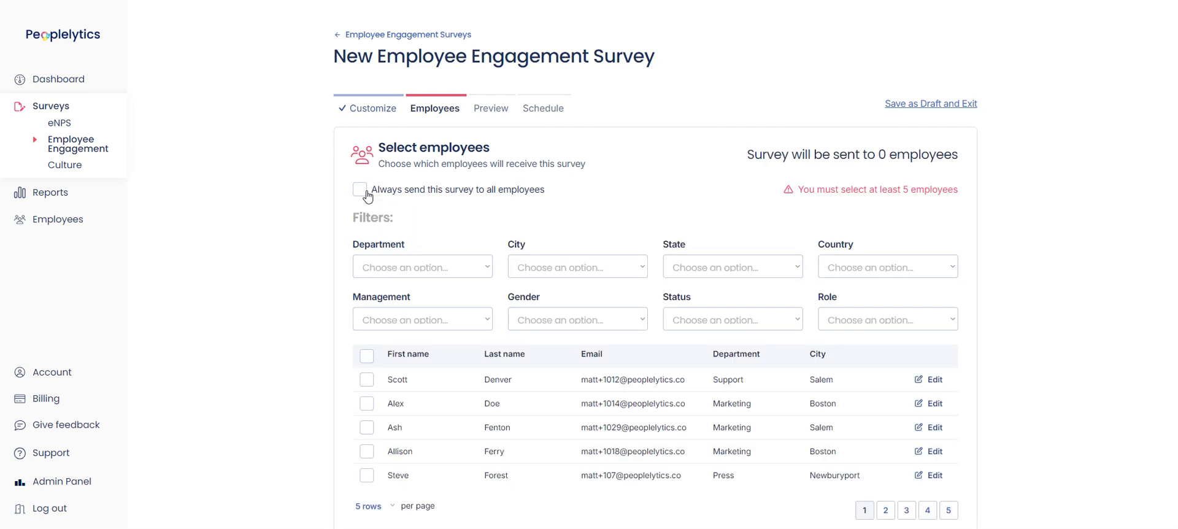
click(466, 269)
click(415, 304)
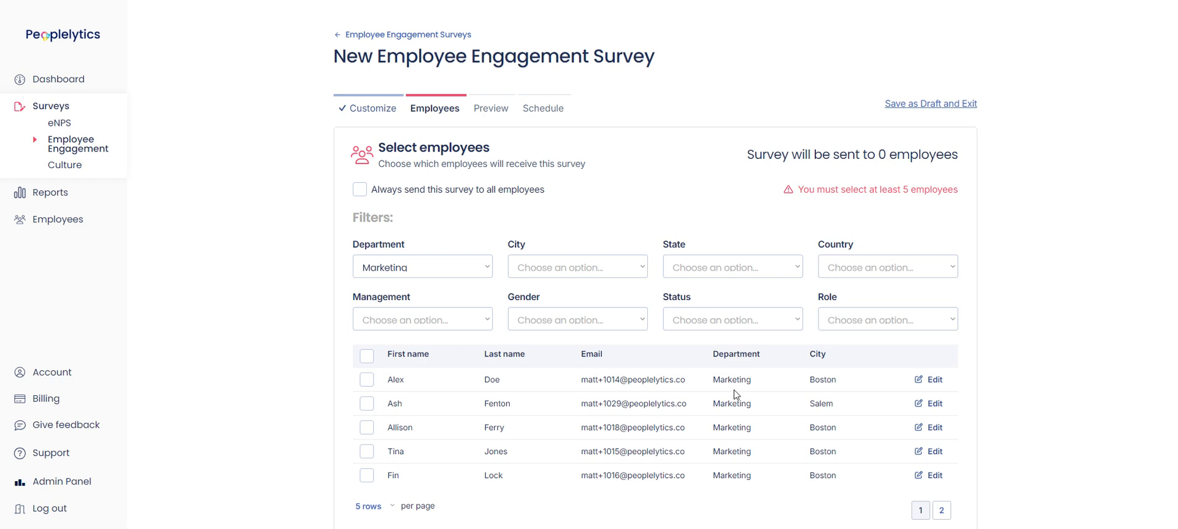
click(460, 267)
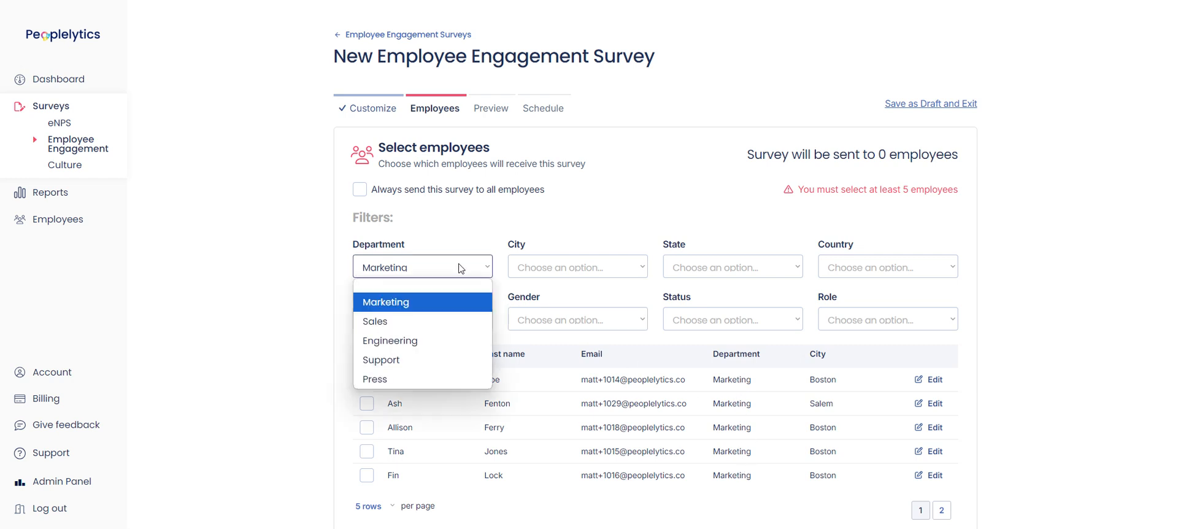
click(428, 334)
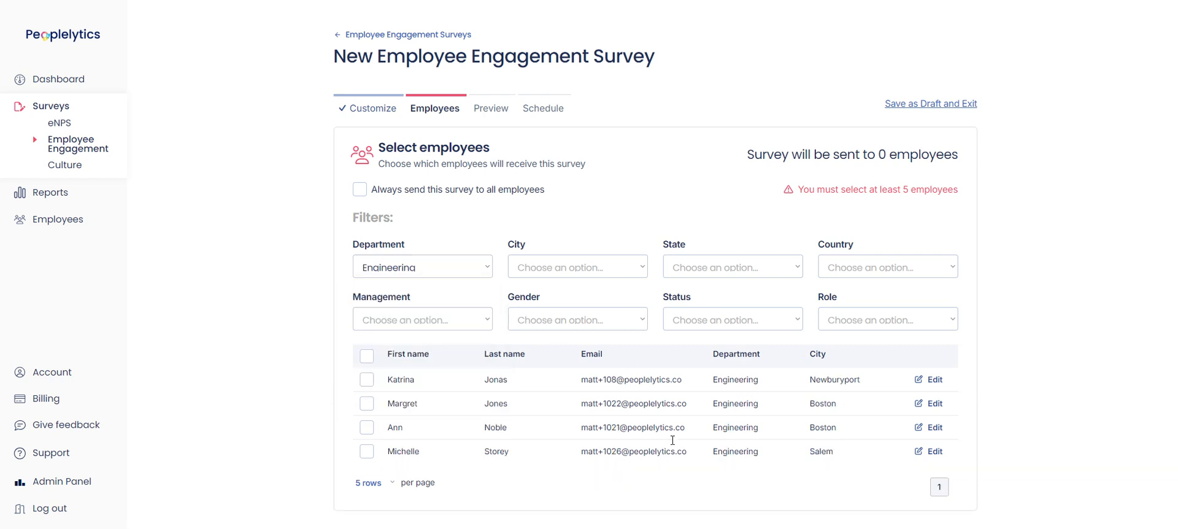
click(439, 272)
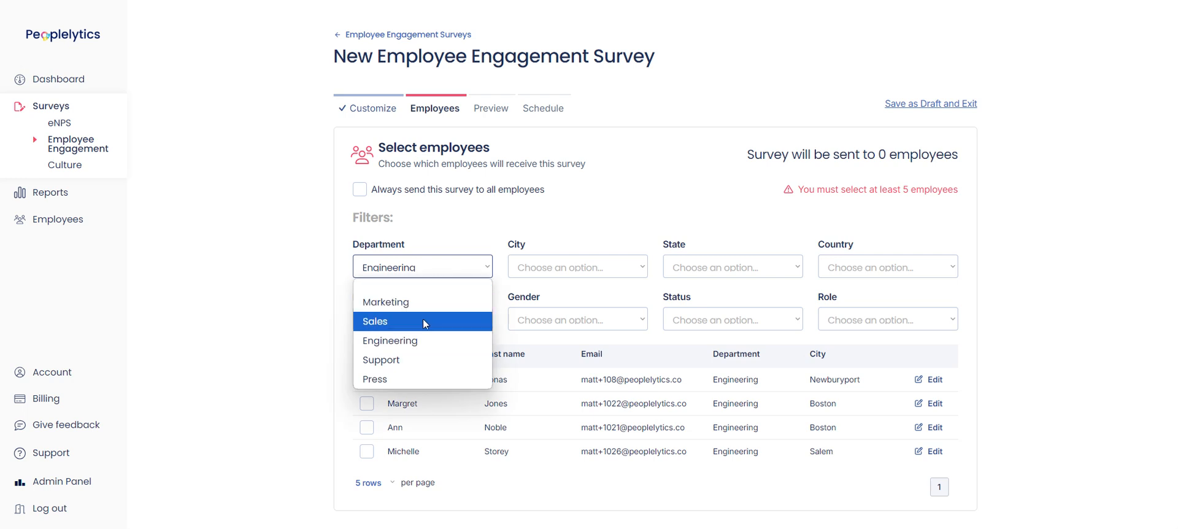
click(434, 303)
Narrow the filtered employee list to the city of Boston, and clear both the city and department filters
click(597, 266)
click(575, 303)
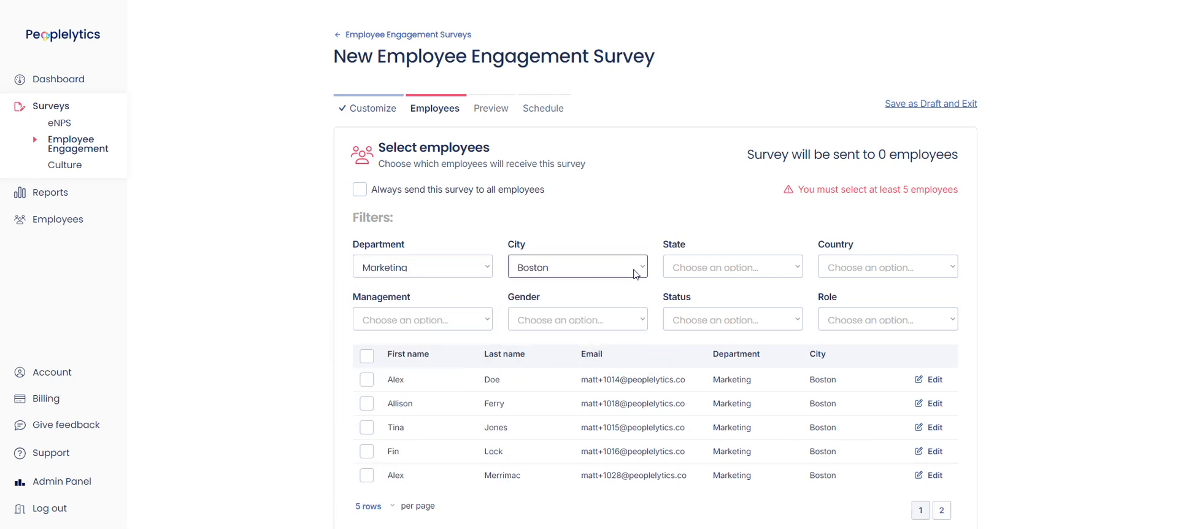
click(588, 273)
click(575, 288)
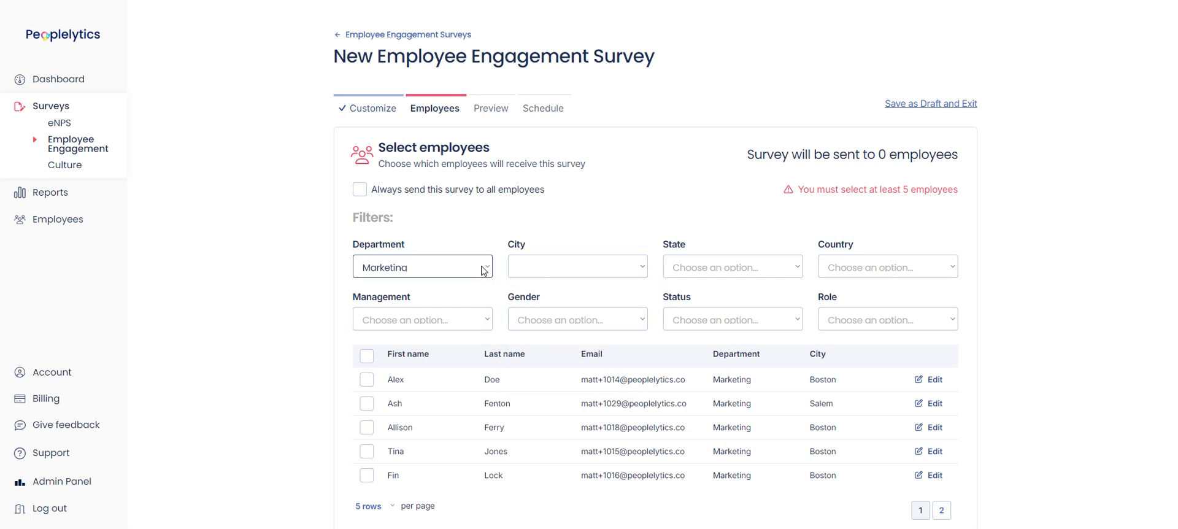
click(481, 267)
click(463, 288)
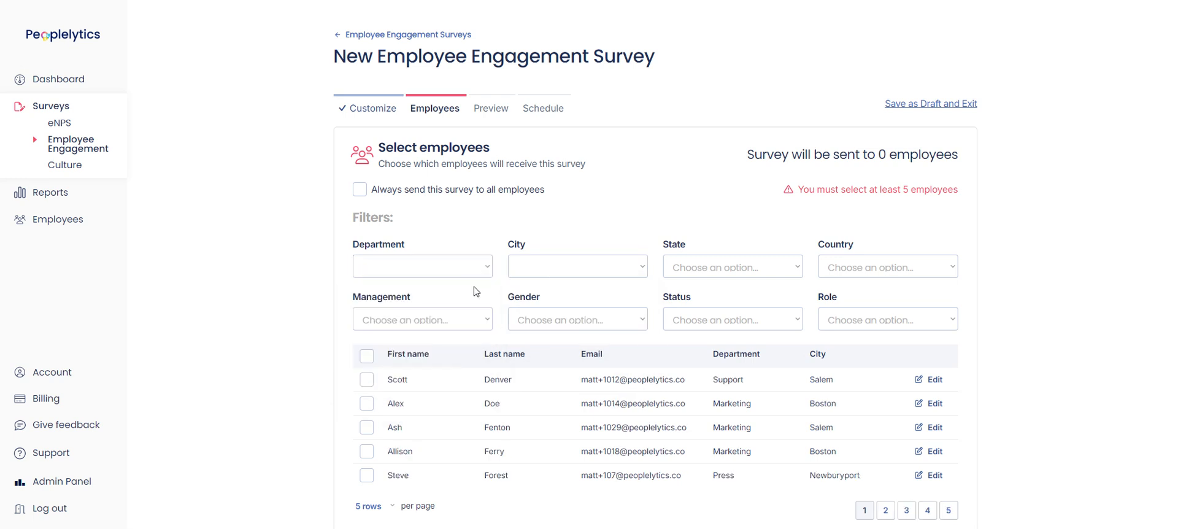
Check the recipient count and minimum selection notice, set the survey to always go to all employees, and continue to the preview stage
scroll(669, 259, down, 1)
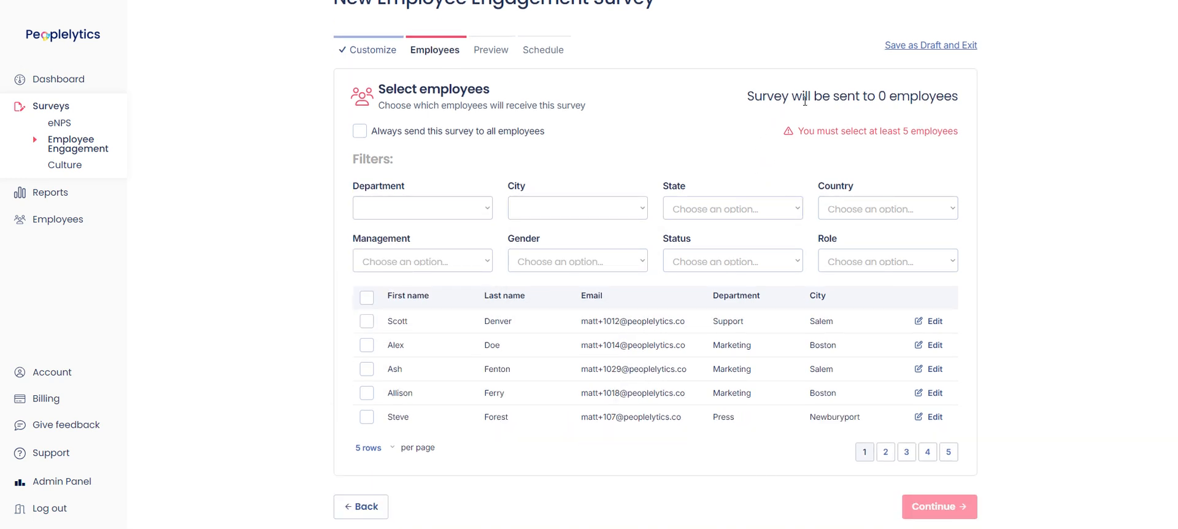
drag(826, 95, 960, 96)
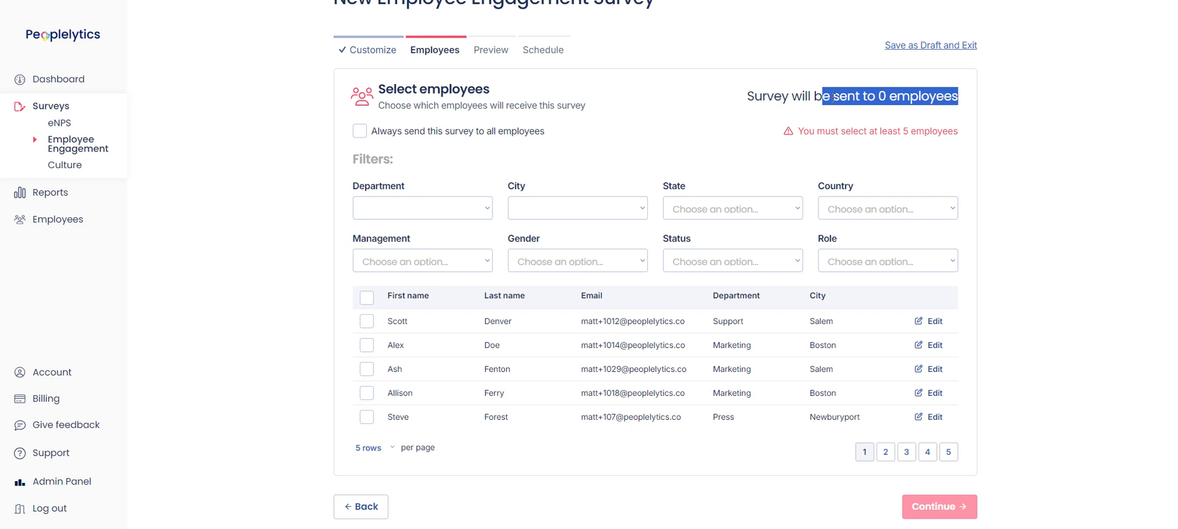
click(889, 99)
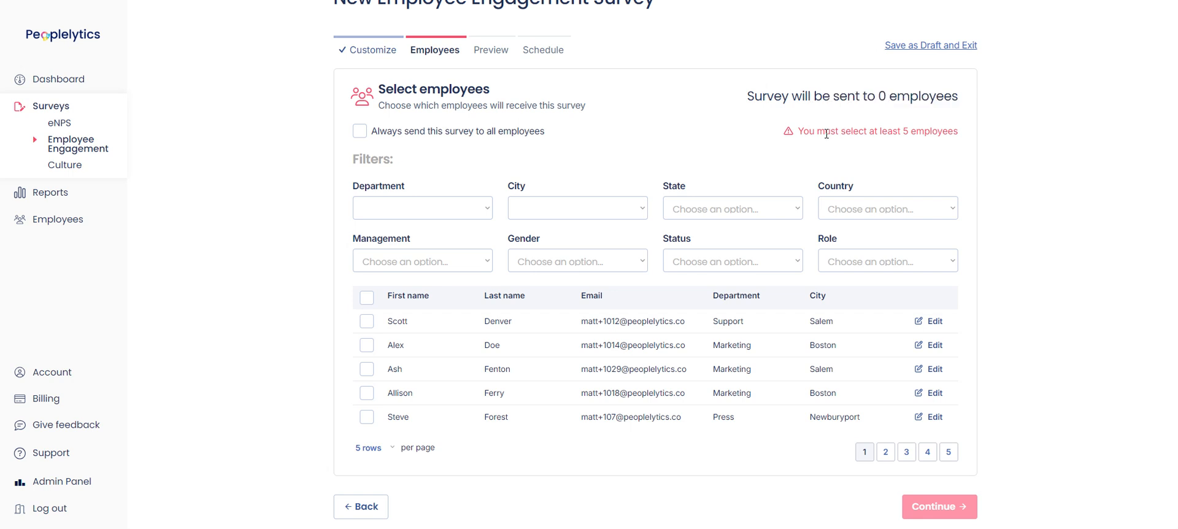
drag(825, 133, 918, 134)
click(929, 132)
click(361, 133)
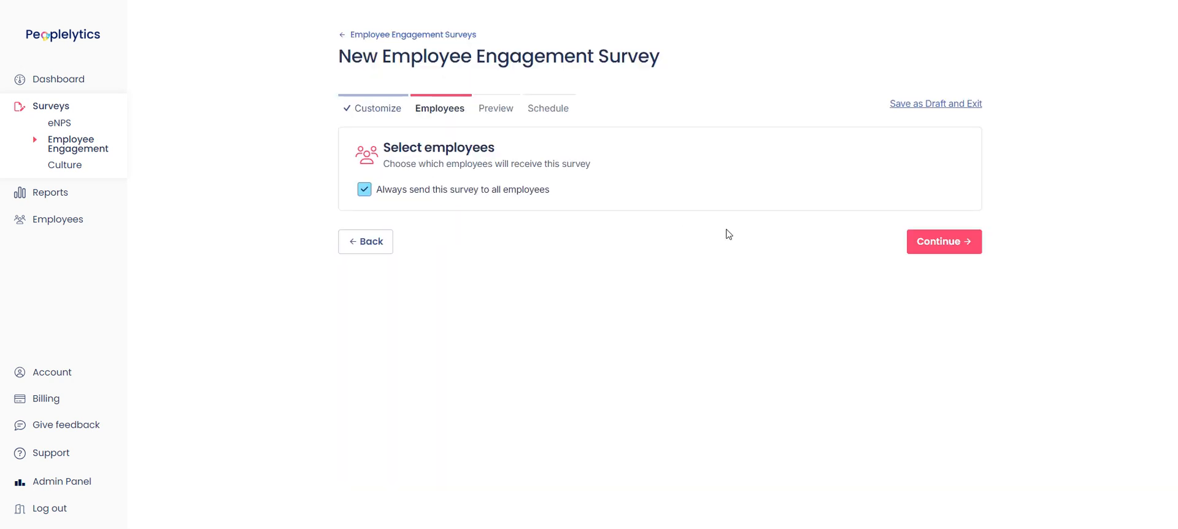
click(944, 242)
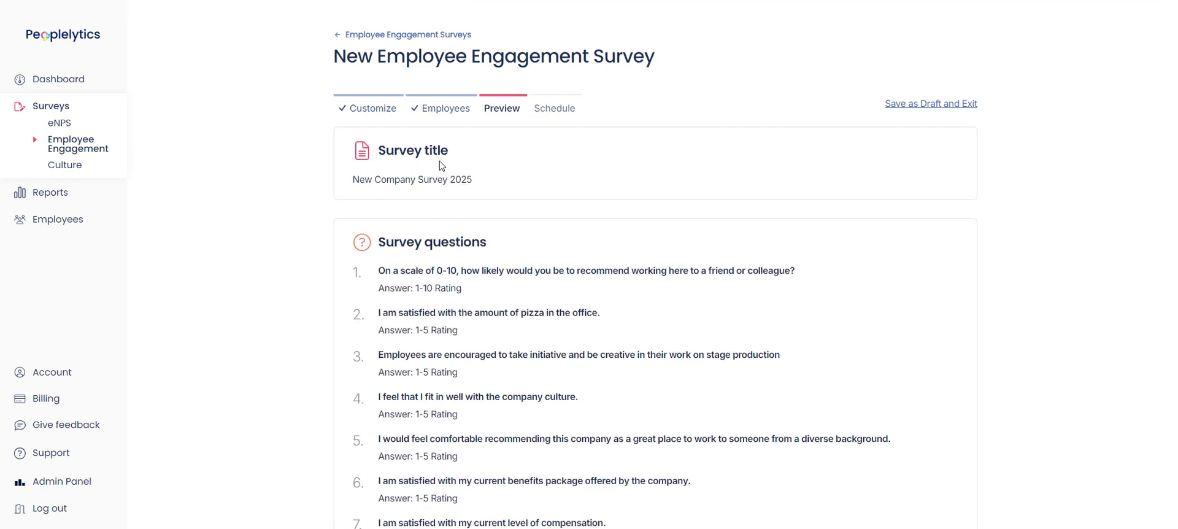
Review the survey title, the full question list including the closing open text question, and the survey email
scroll(442, 168, down, 2)
drag(403, 195, 540, 200)
click(540, 200)
scroll(729, 268, down, 4)
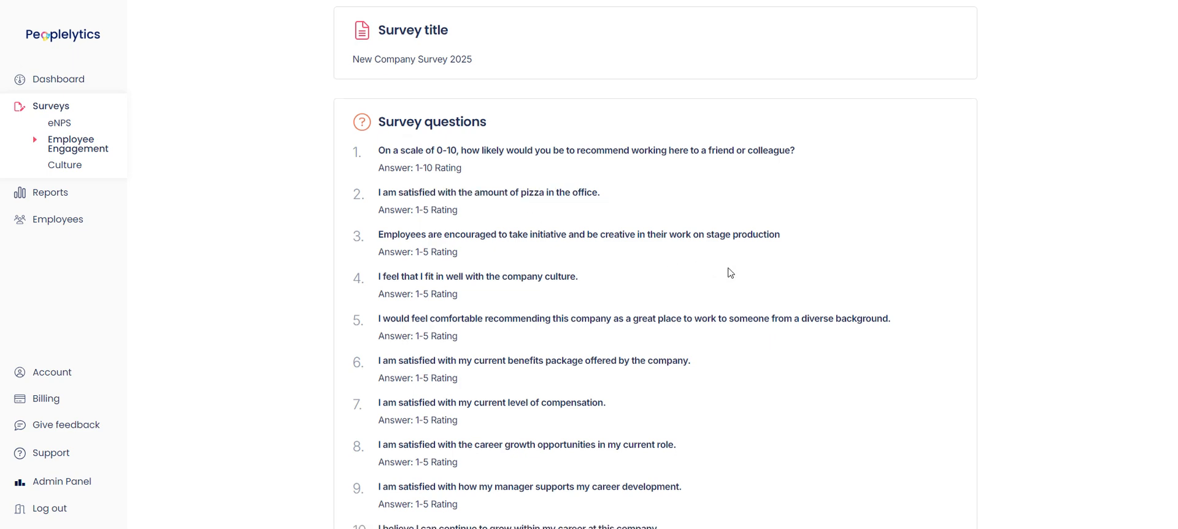
scroll(741, 274, down, 10)
scroll(562, 150, down, 17)
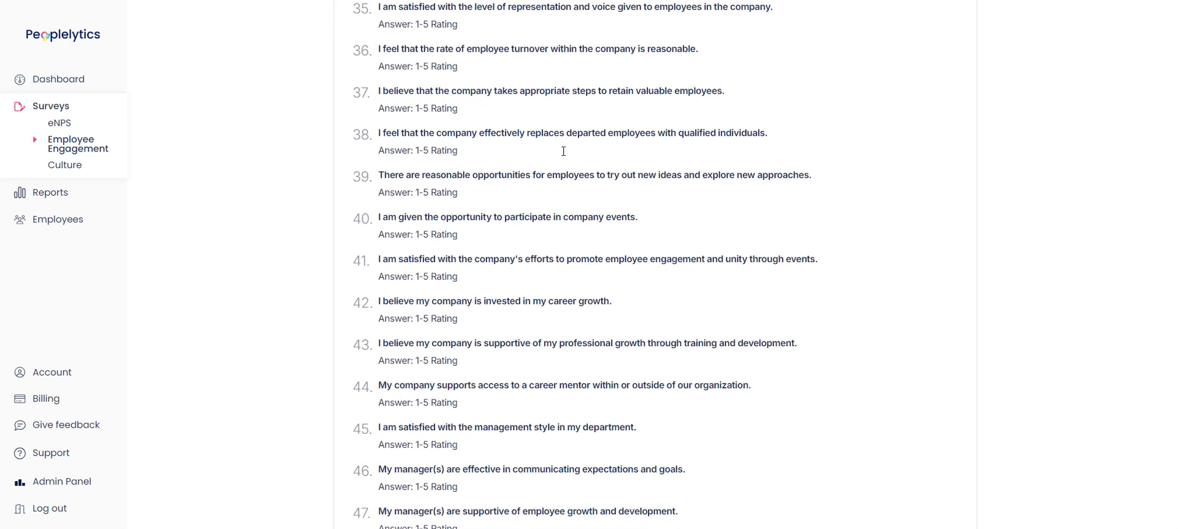
scroll(531, 249, down, 20)
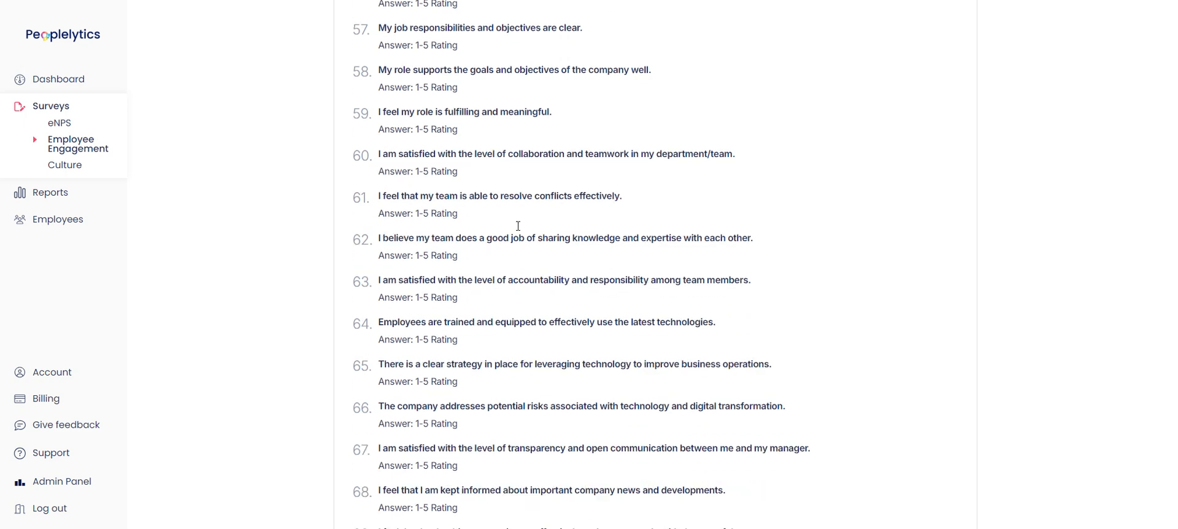
scroll(518, 226, down, 6)
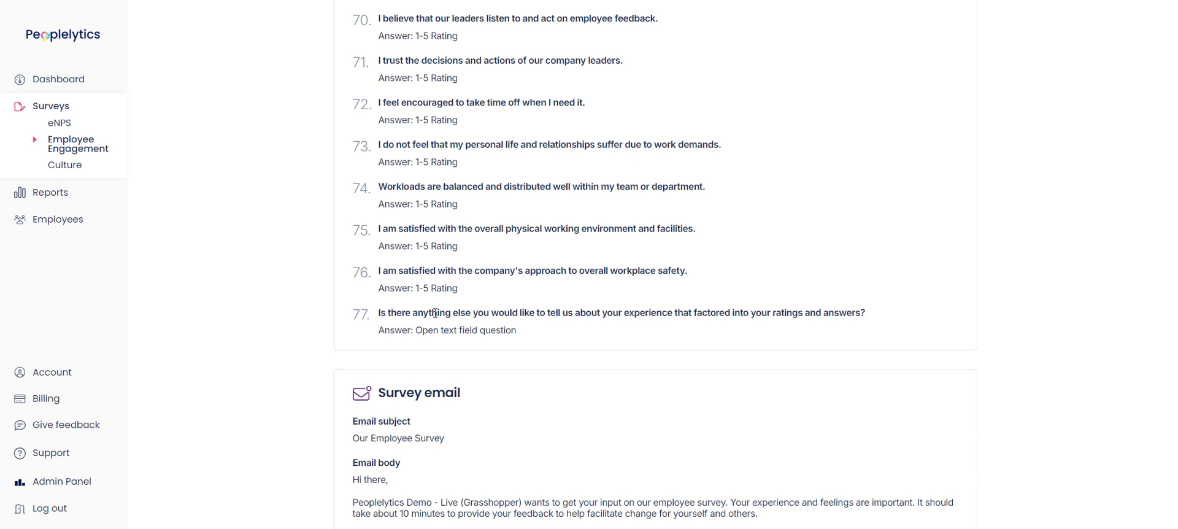
drag(410, 314, 786, 318)
click(786, 318)
scroll(758, 343, down, 2)
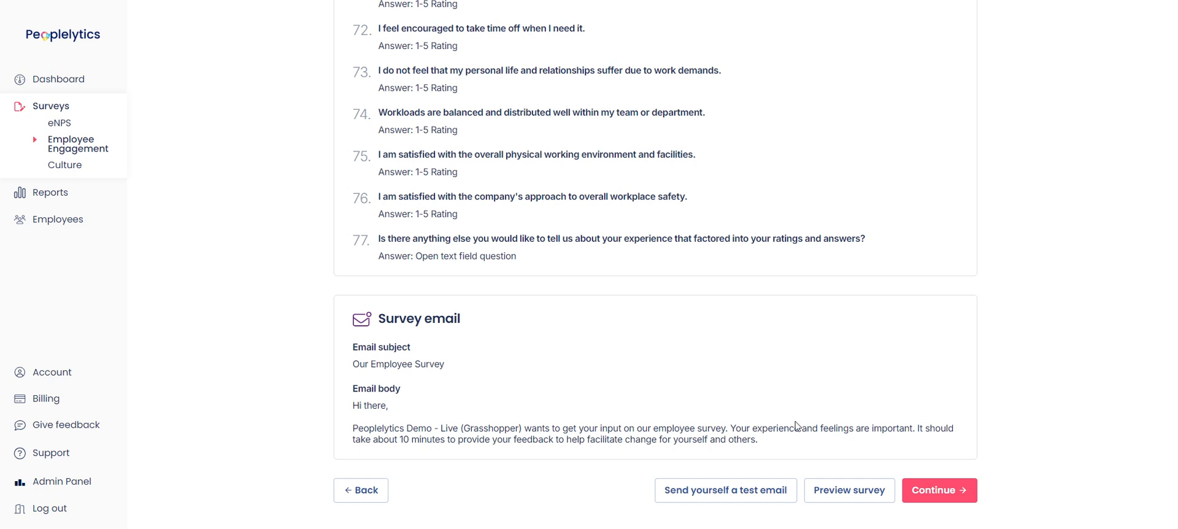
Preview the survey as respondents see it, advance through the first few questions without answering, and close the preview
click(850, 495)
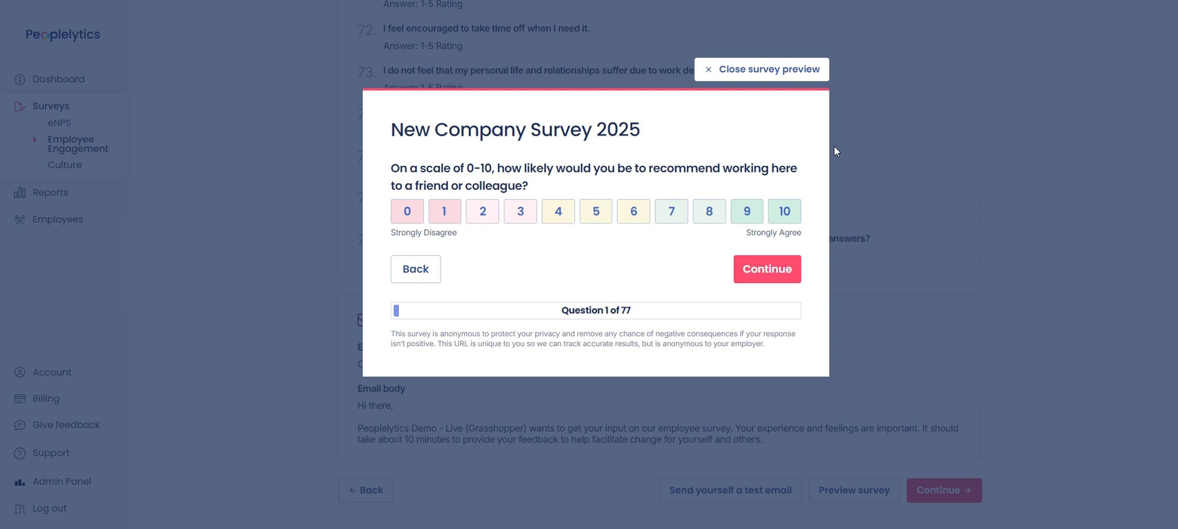
click(766, 271)
click(761, 253)
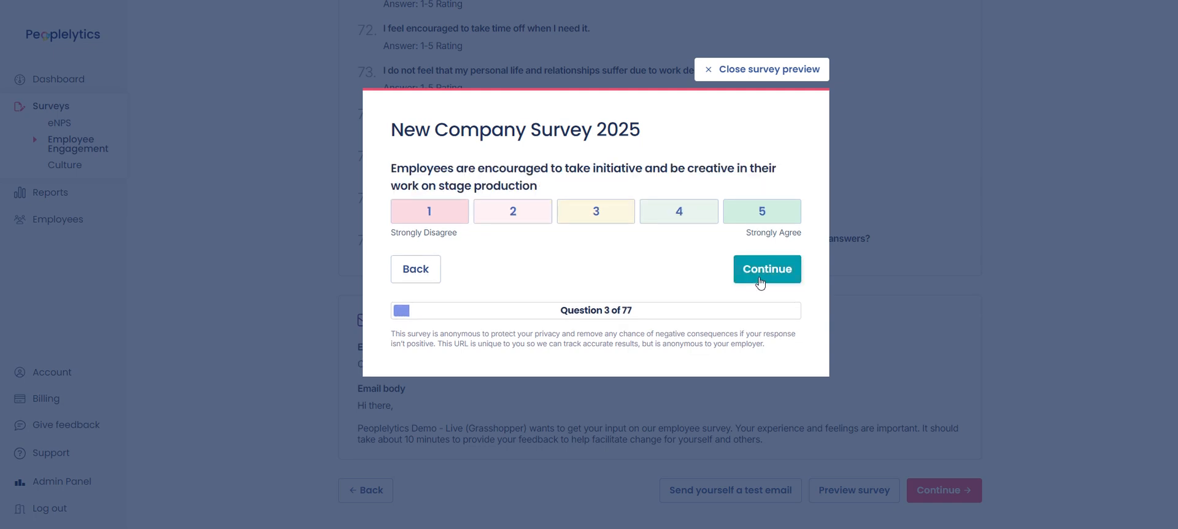
click(763, 277)
click(775, 254)
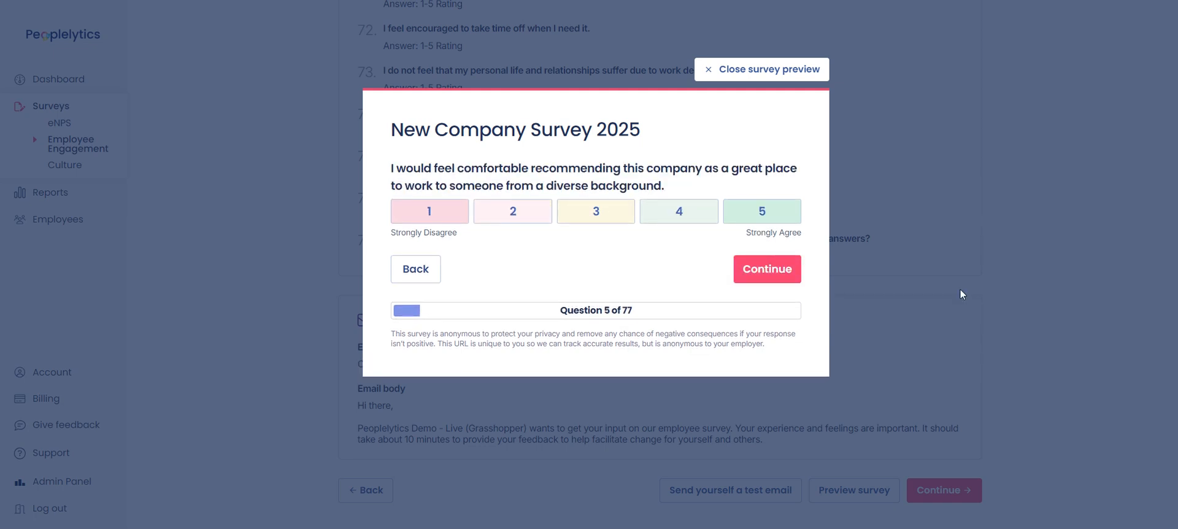
click(778, 71)
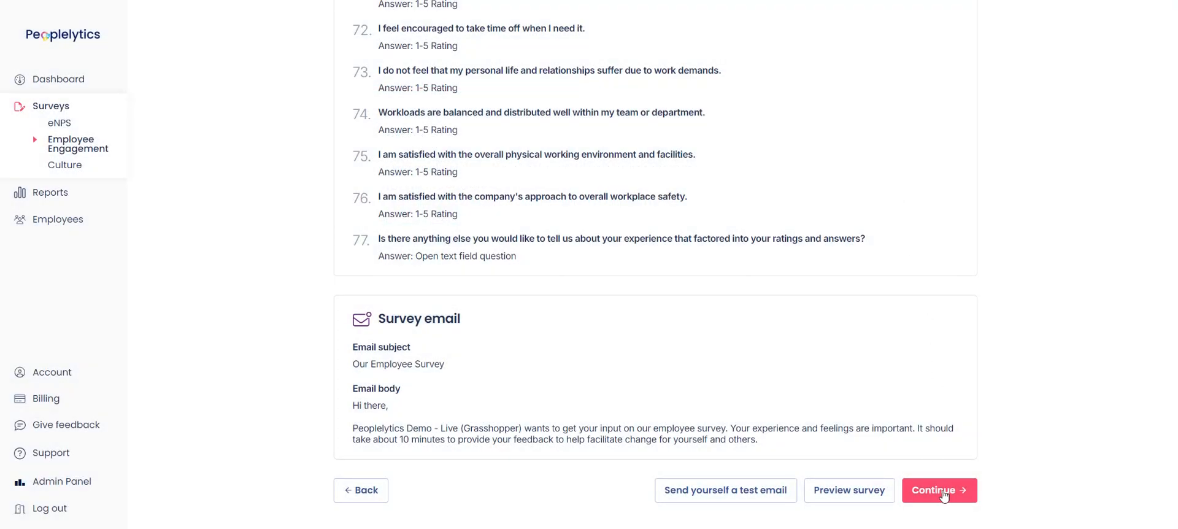
Schedule the survey for 9/10/2024 at 7:30 PM with the frequency Do not repeat, and complete the survey setup
click(942, 491)
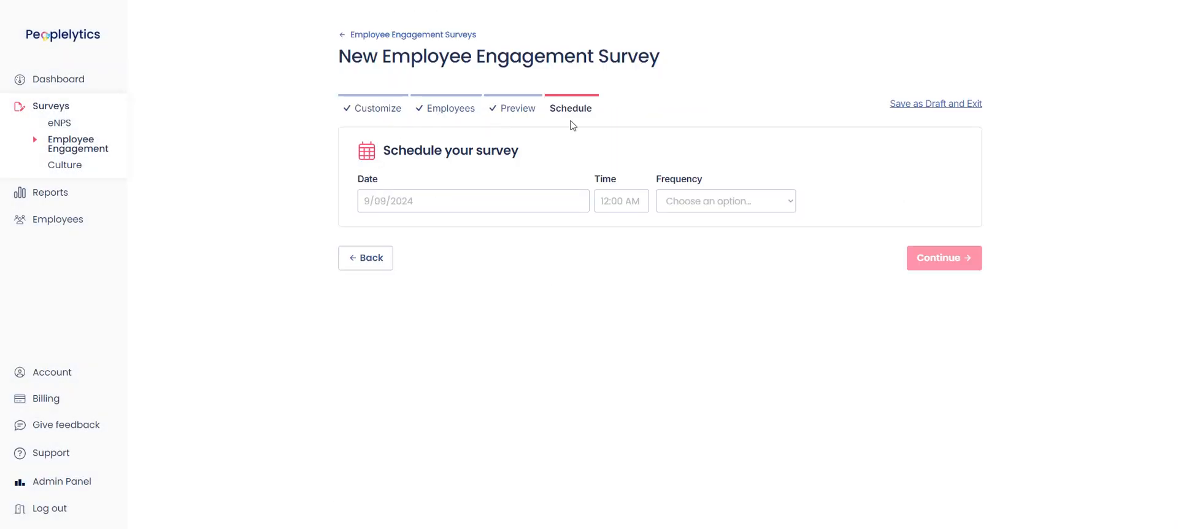
click(472, 201)
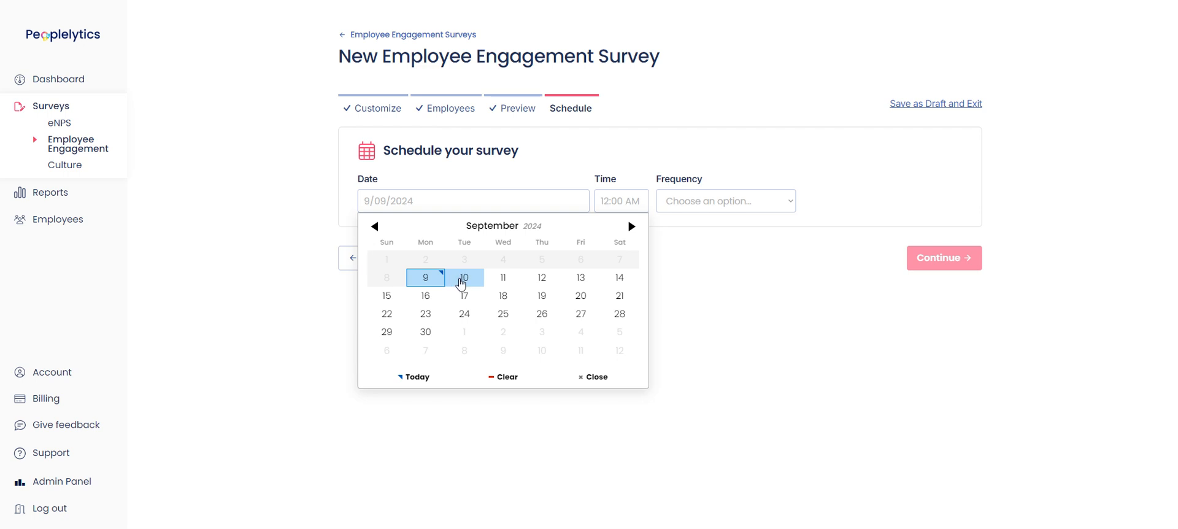
click(464, 277)
click(631, 201)
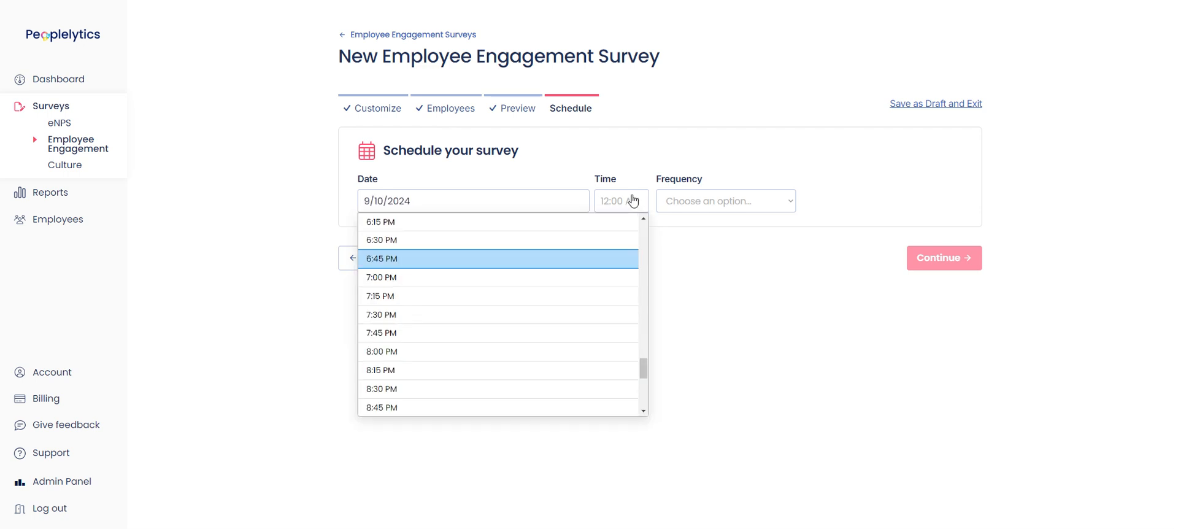
click(473, 314)
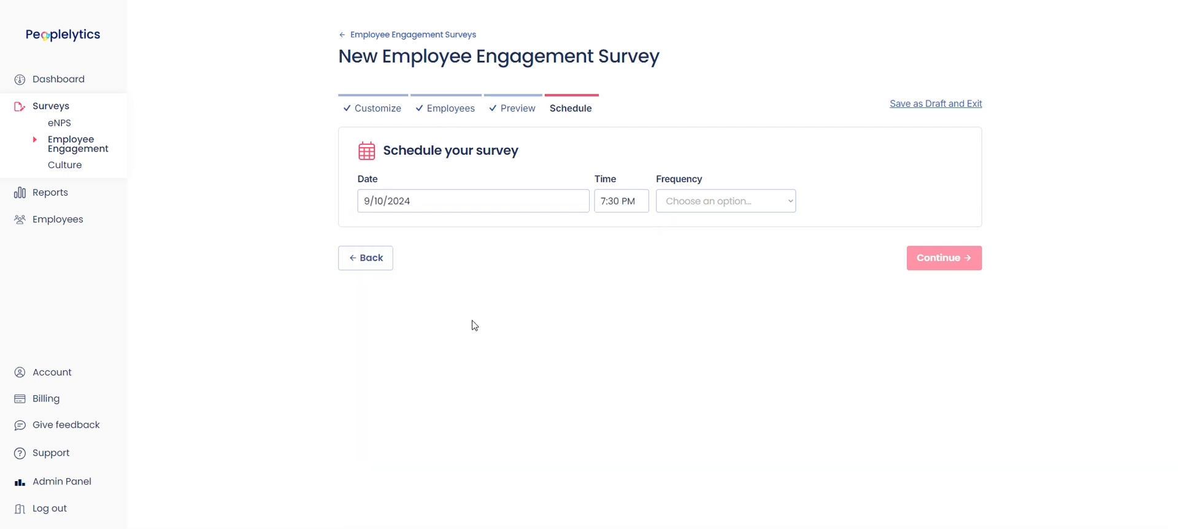
click(727, 203)
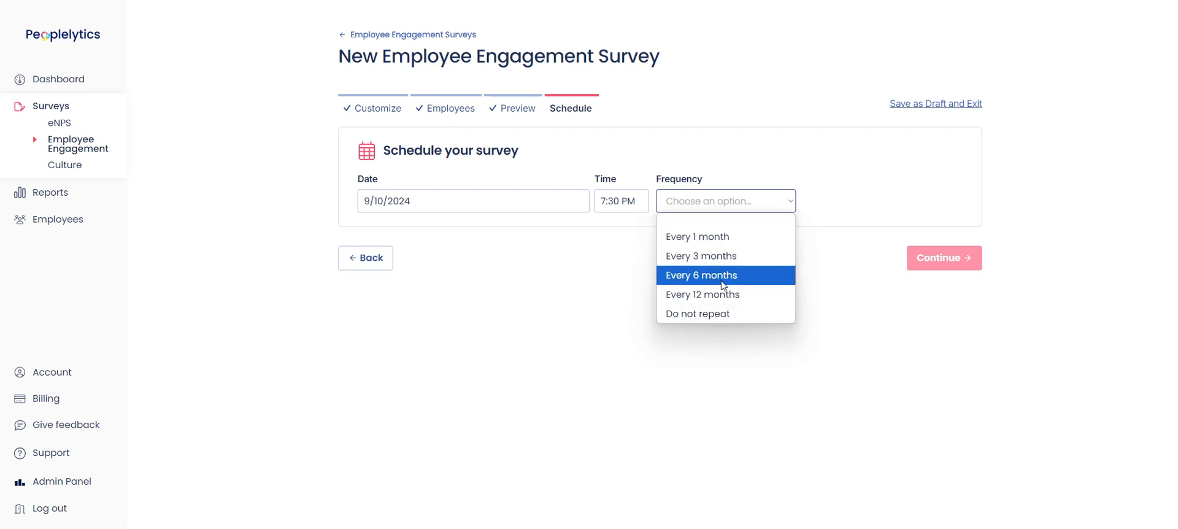
click(721, 314)
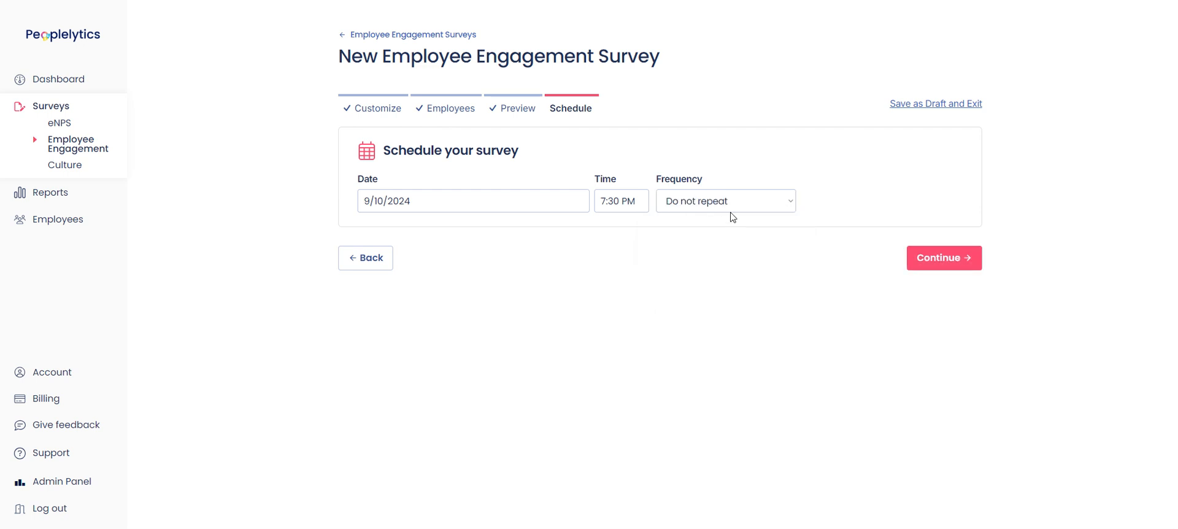
click(954, 264)
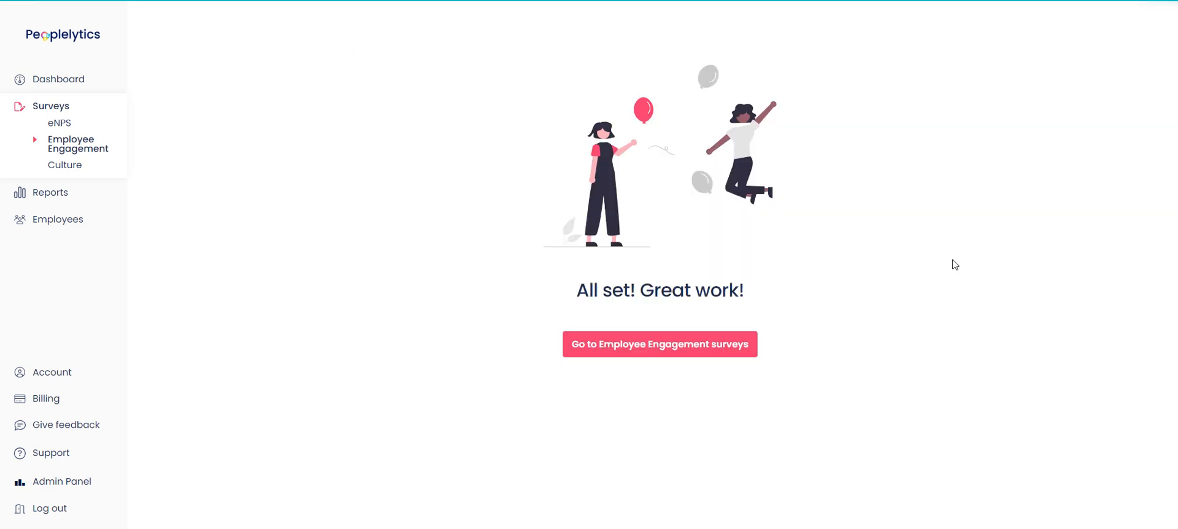